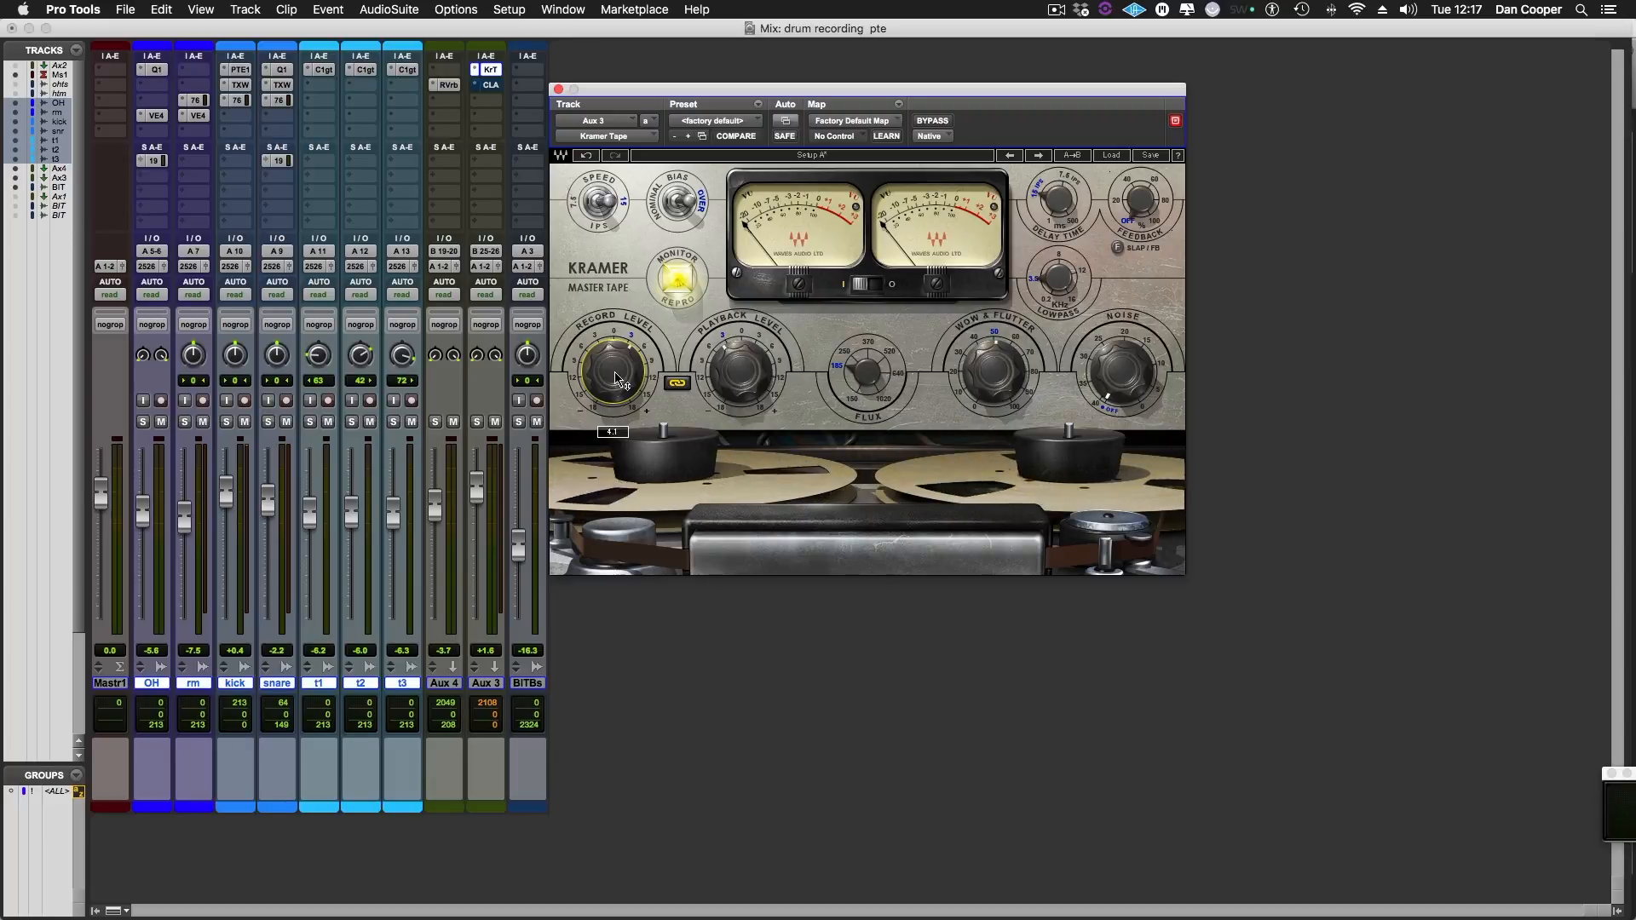
Step: Leave Kramer Tape bypassed on Aux 3 and open the CLA MixDown insert with its processing active
click(558, 89)
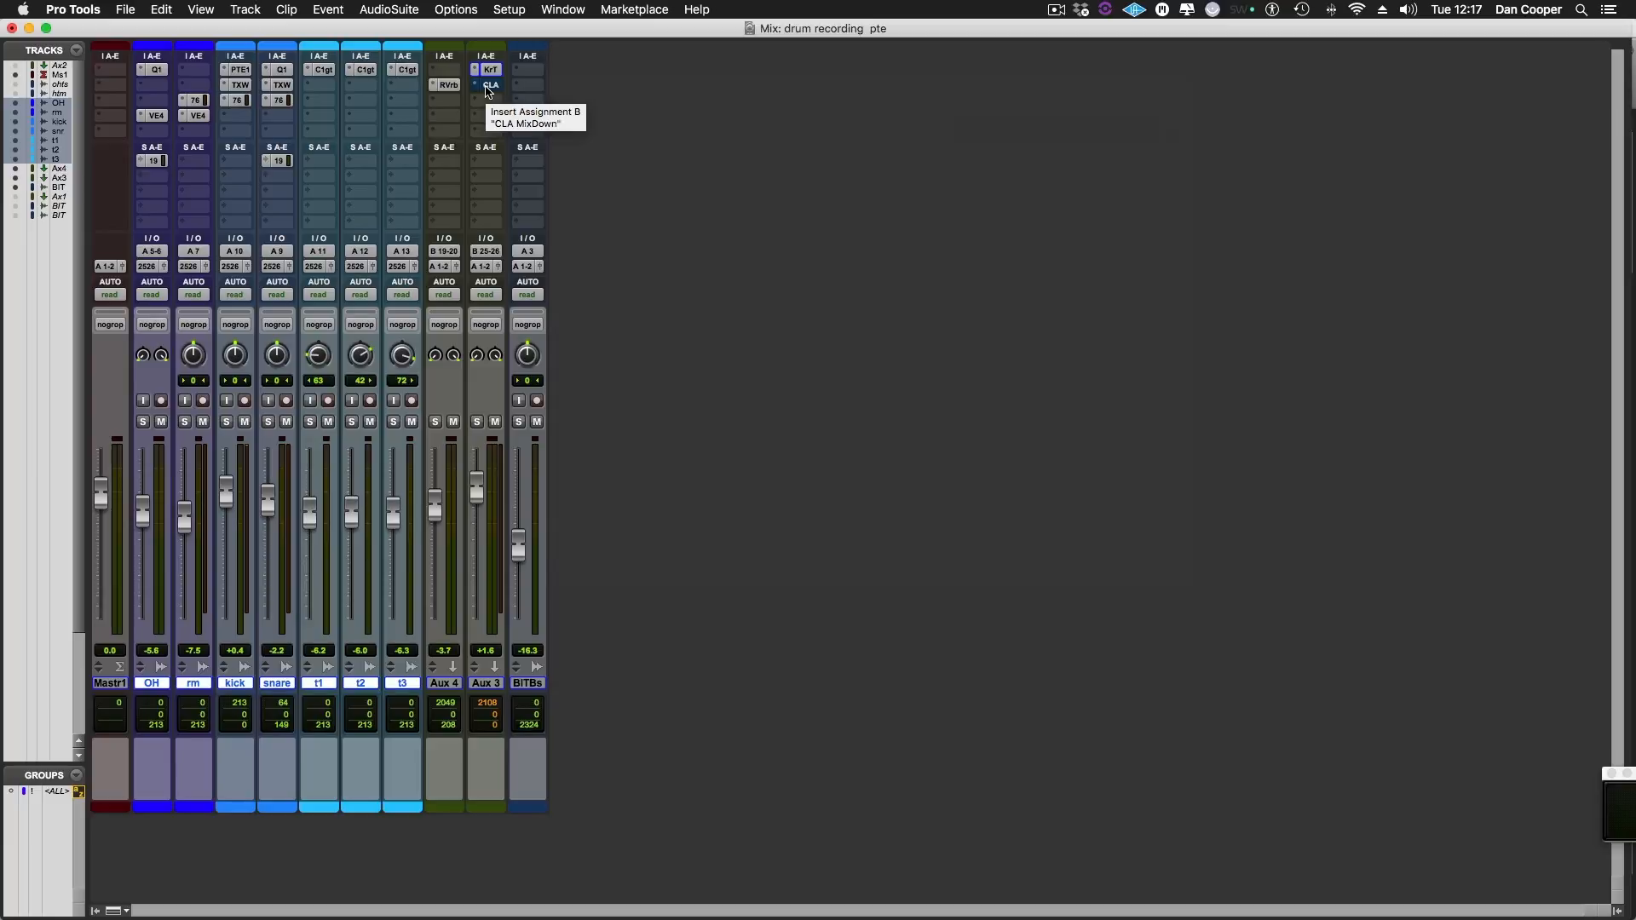
click(490, 85)
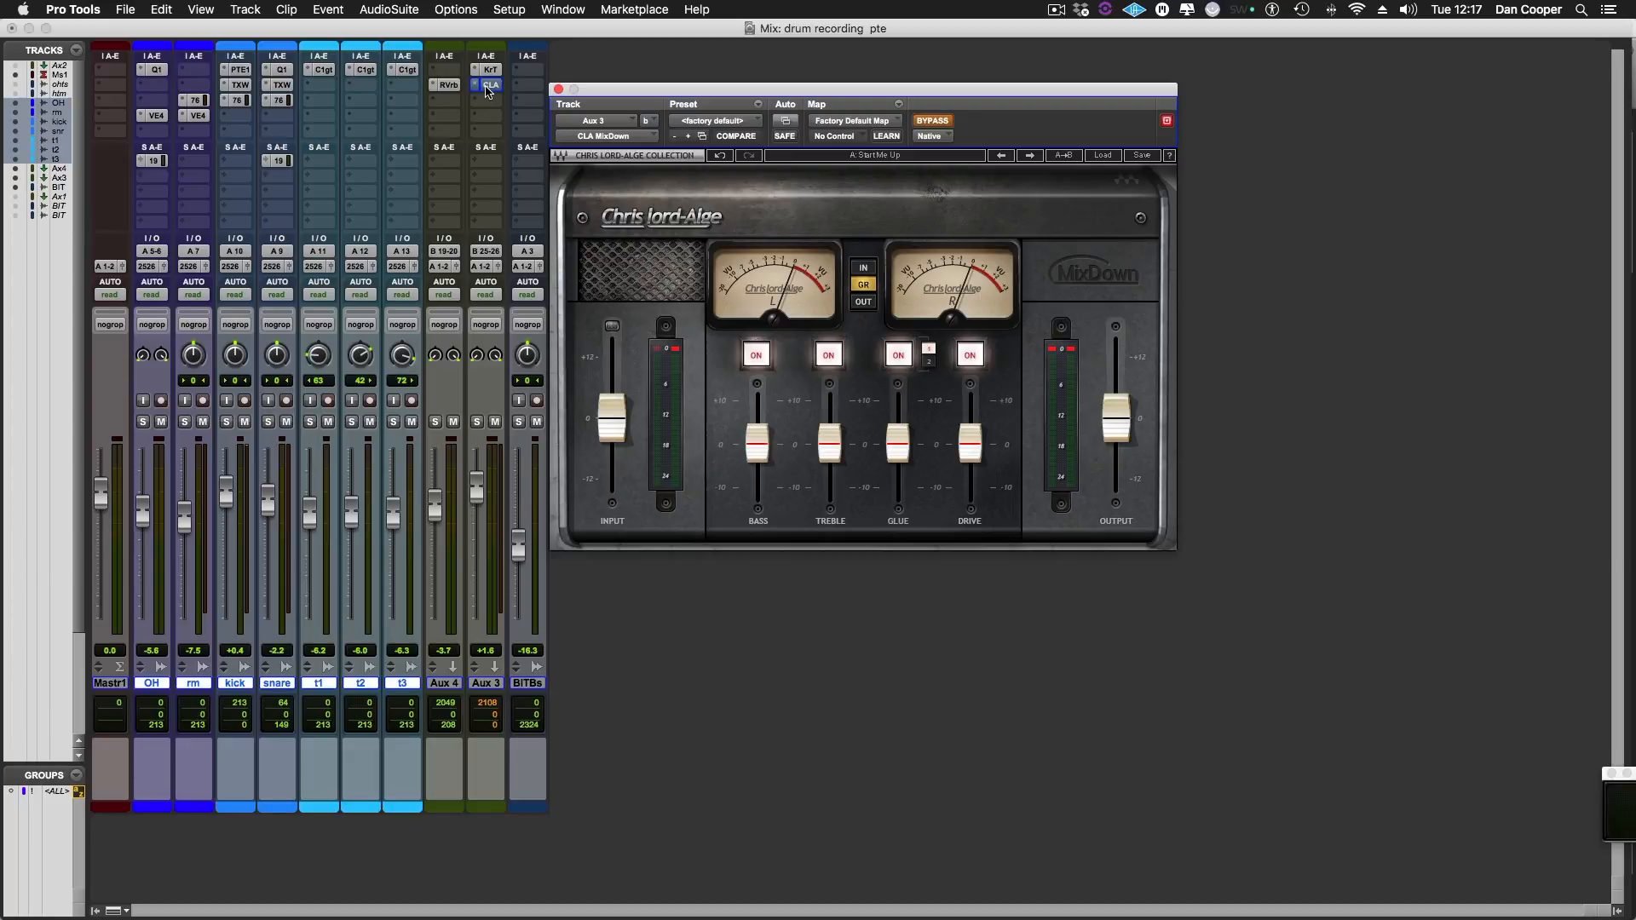
click(490, 69)
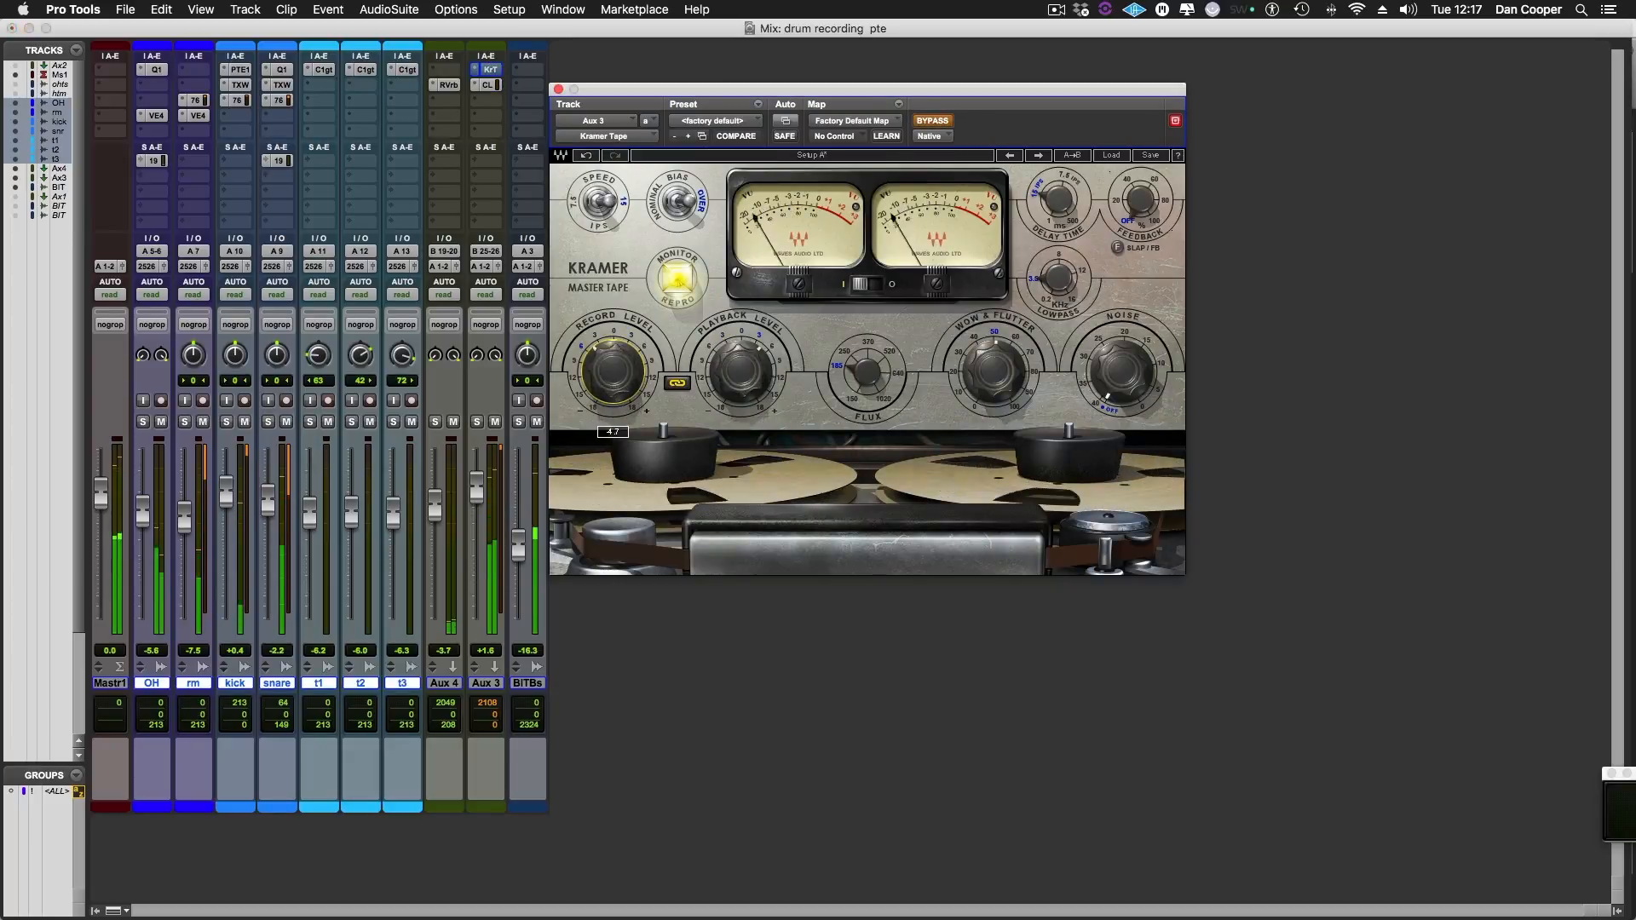
click(489, 84)
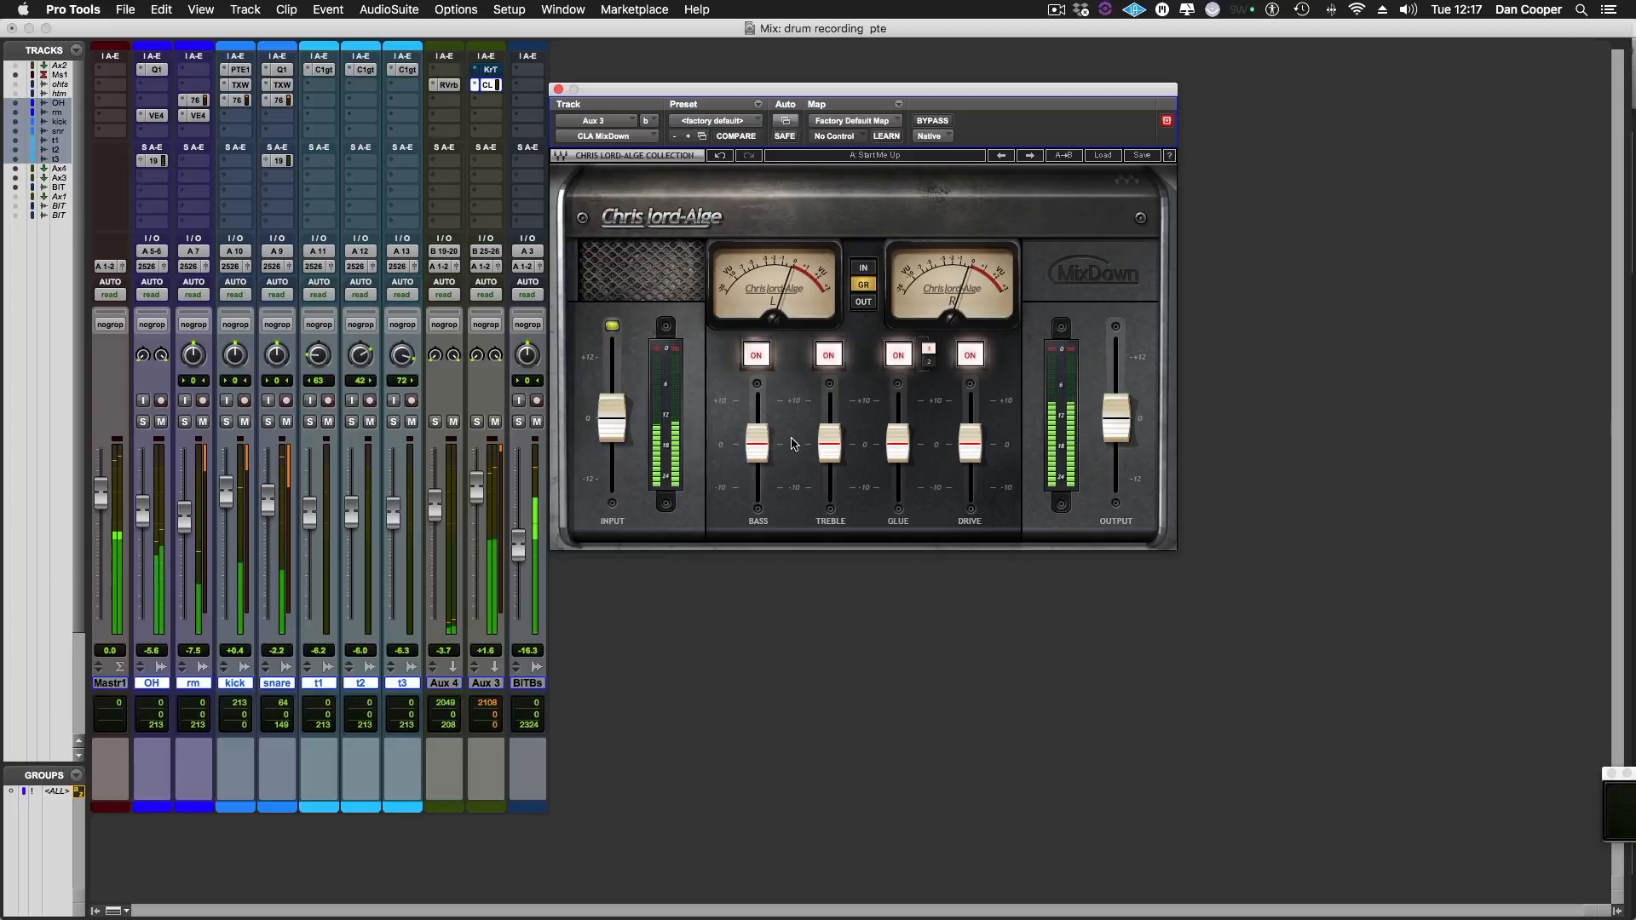
Step: Raise CLA MixDown's Bass and Treble slightly above zero and push the Drive up further
mouse_move(757, 443)
mouse_down()
mouse_move(756, 409)
mouse_move(757, 440)
mouse_up()
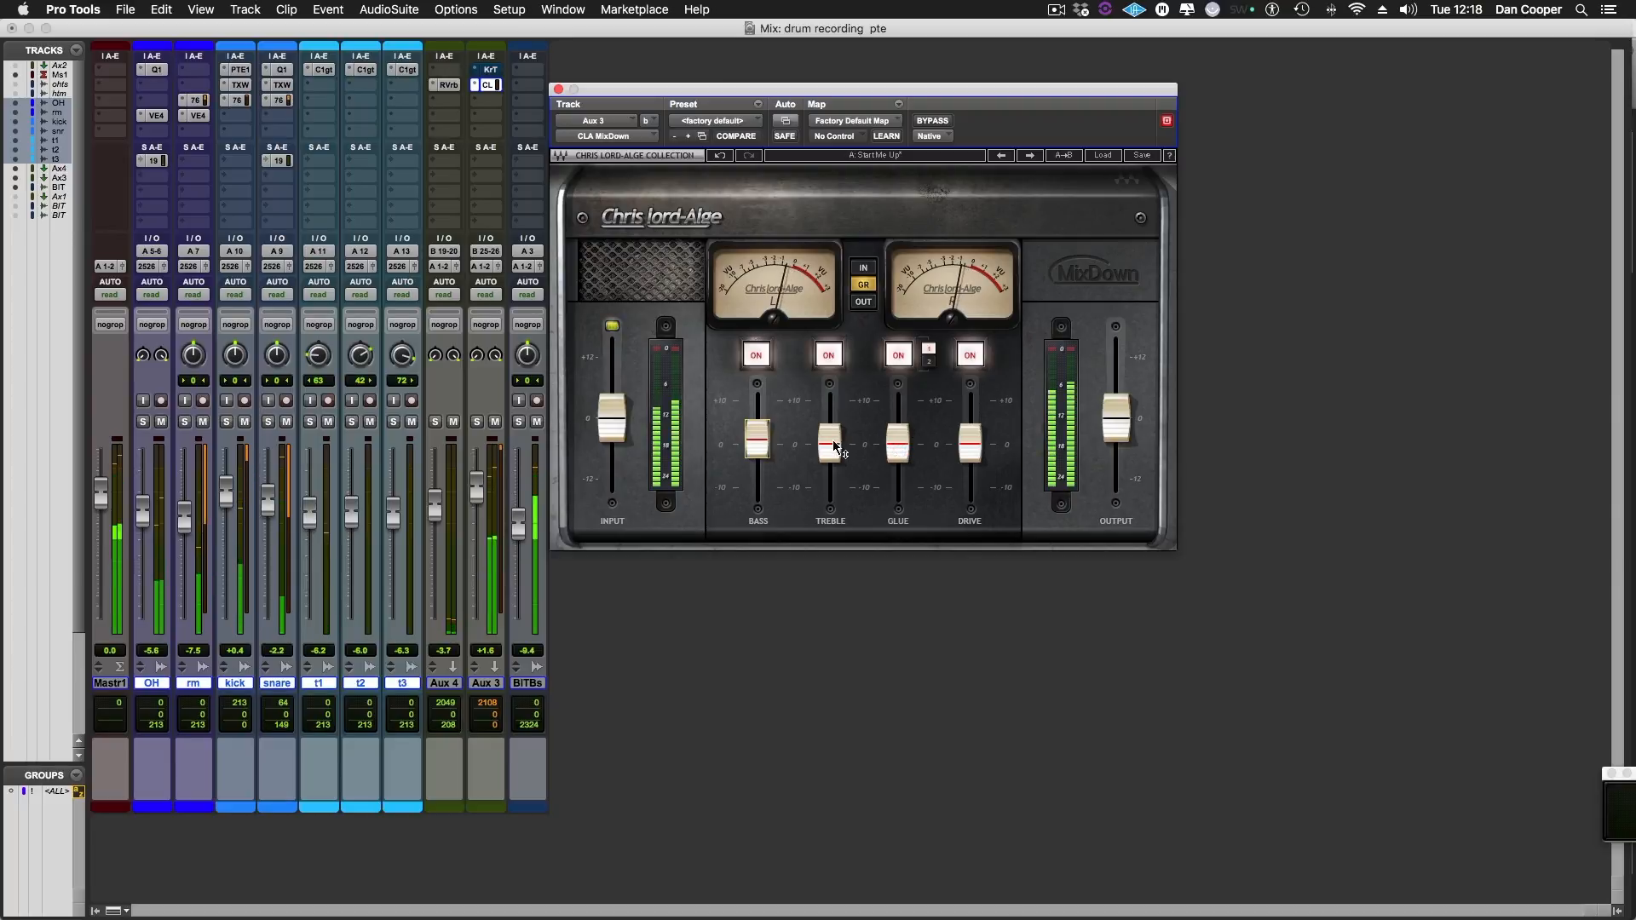
drag(829, 443, 970, 419)
Step: Compare CLA MixDown bypassed and active, and lower its output to -1.0 dB
click(932, 121)
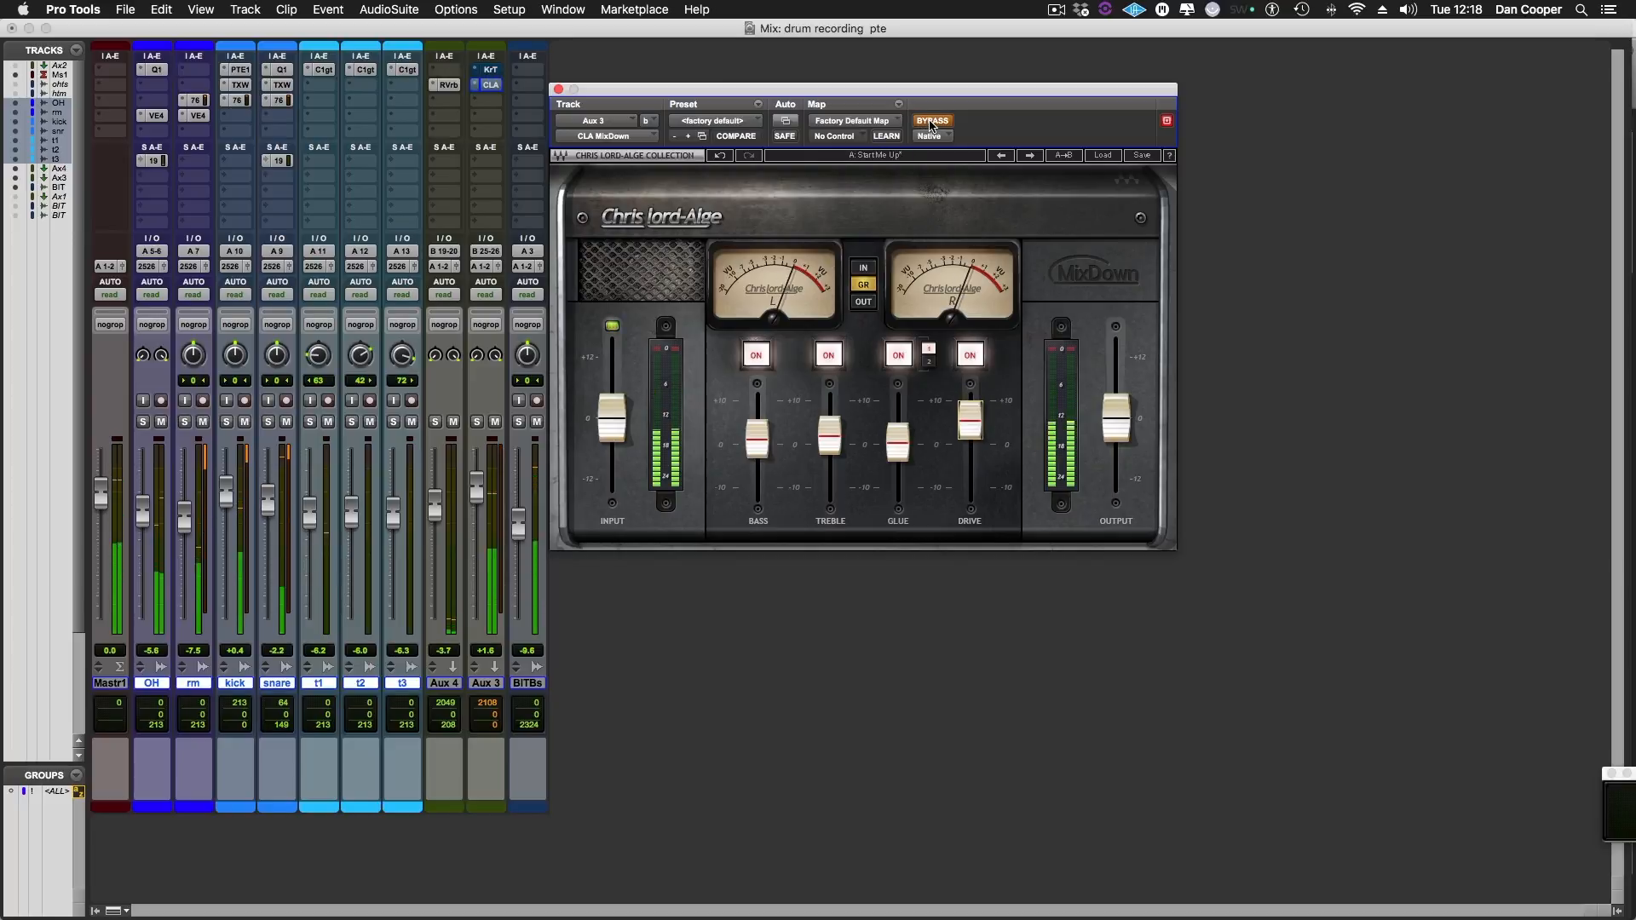
click(932, 121)
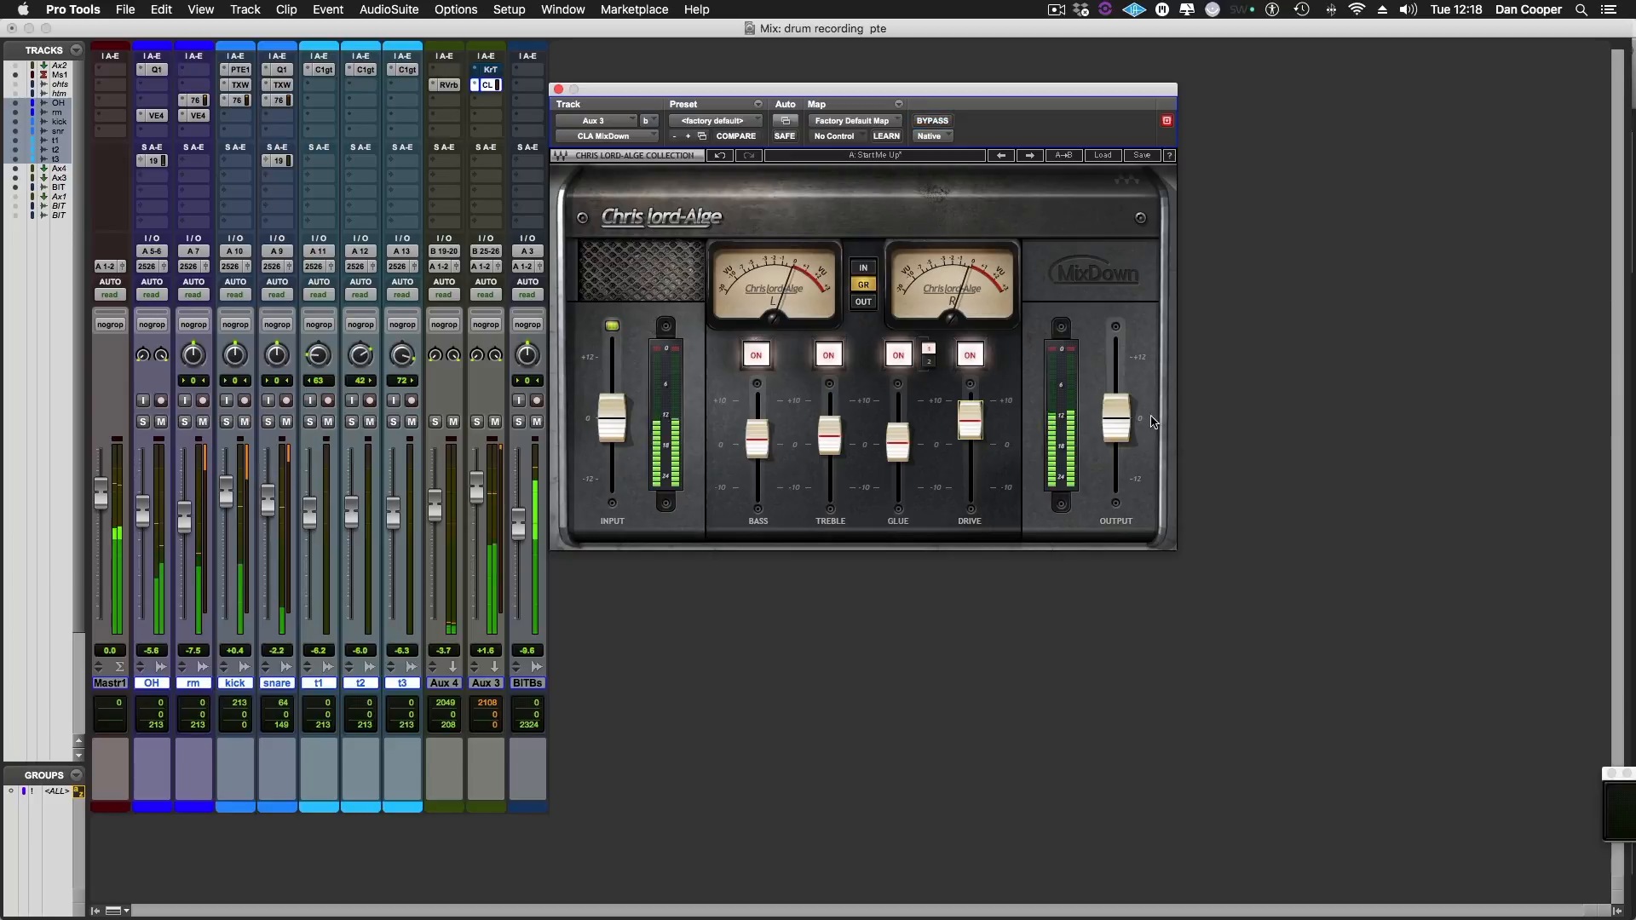
drag(1112, 425, 1112, 429)
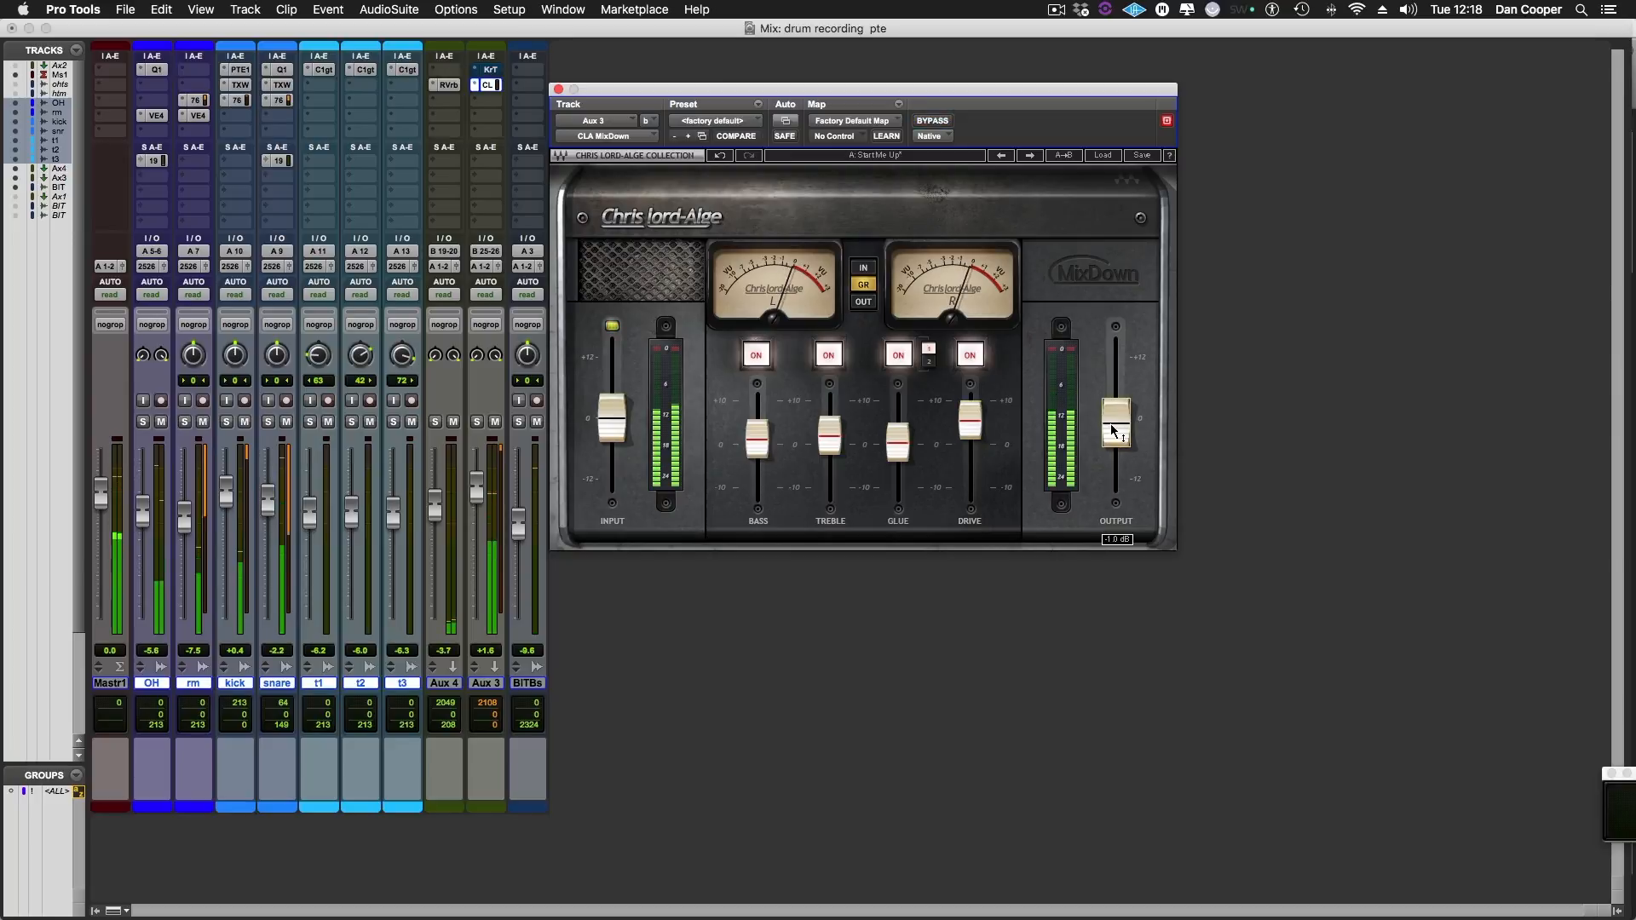
Step: Leave CLA MixDown bypassed on Aux 3 and open the VComp compressor in the third insert slot
super+click(491, 85)
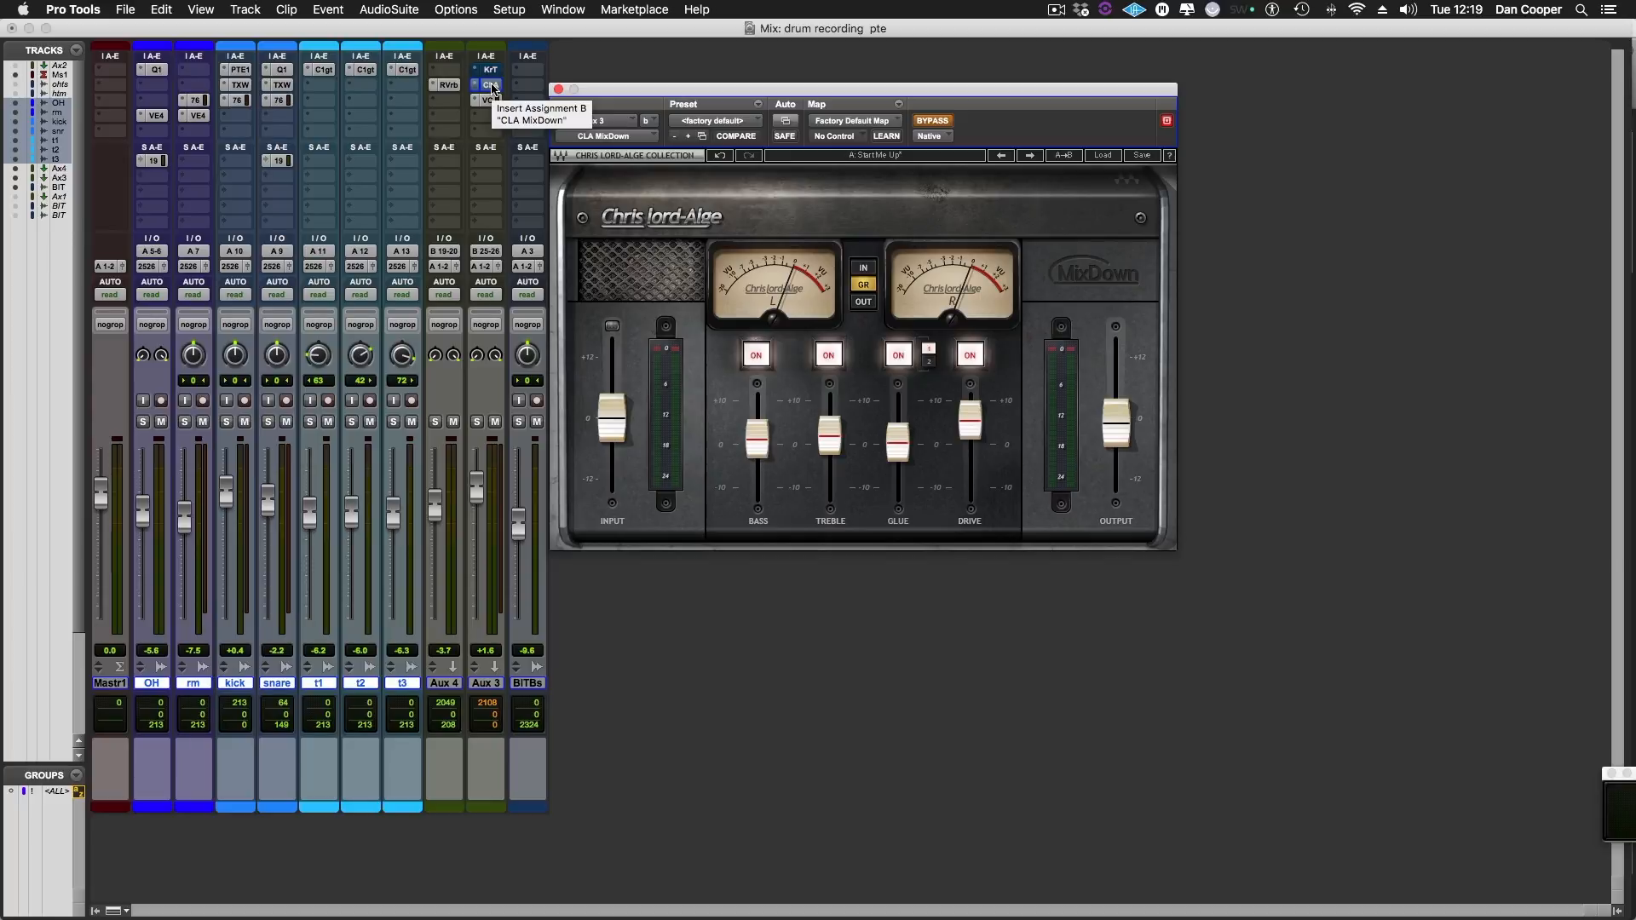
super+click(492, 86)
super+click(489, 86)
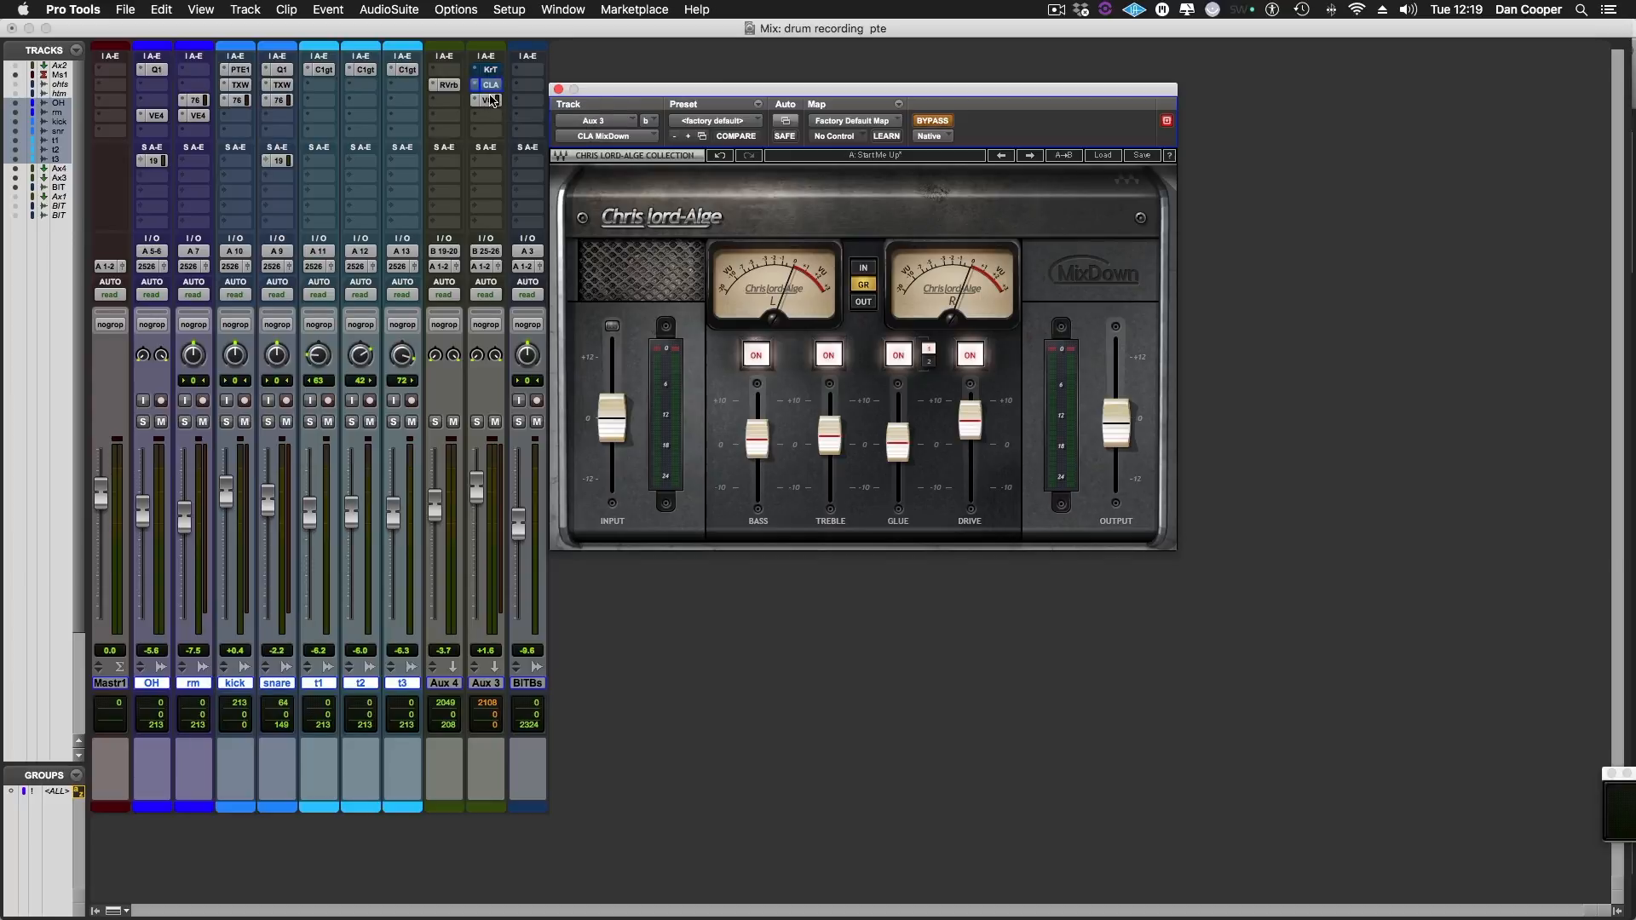
click(489, 100)
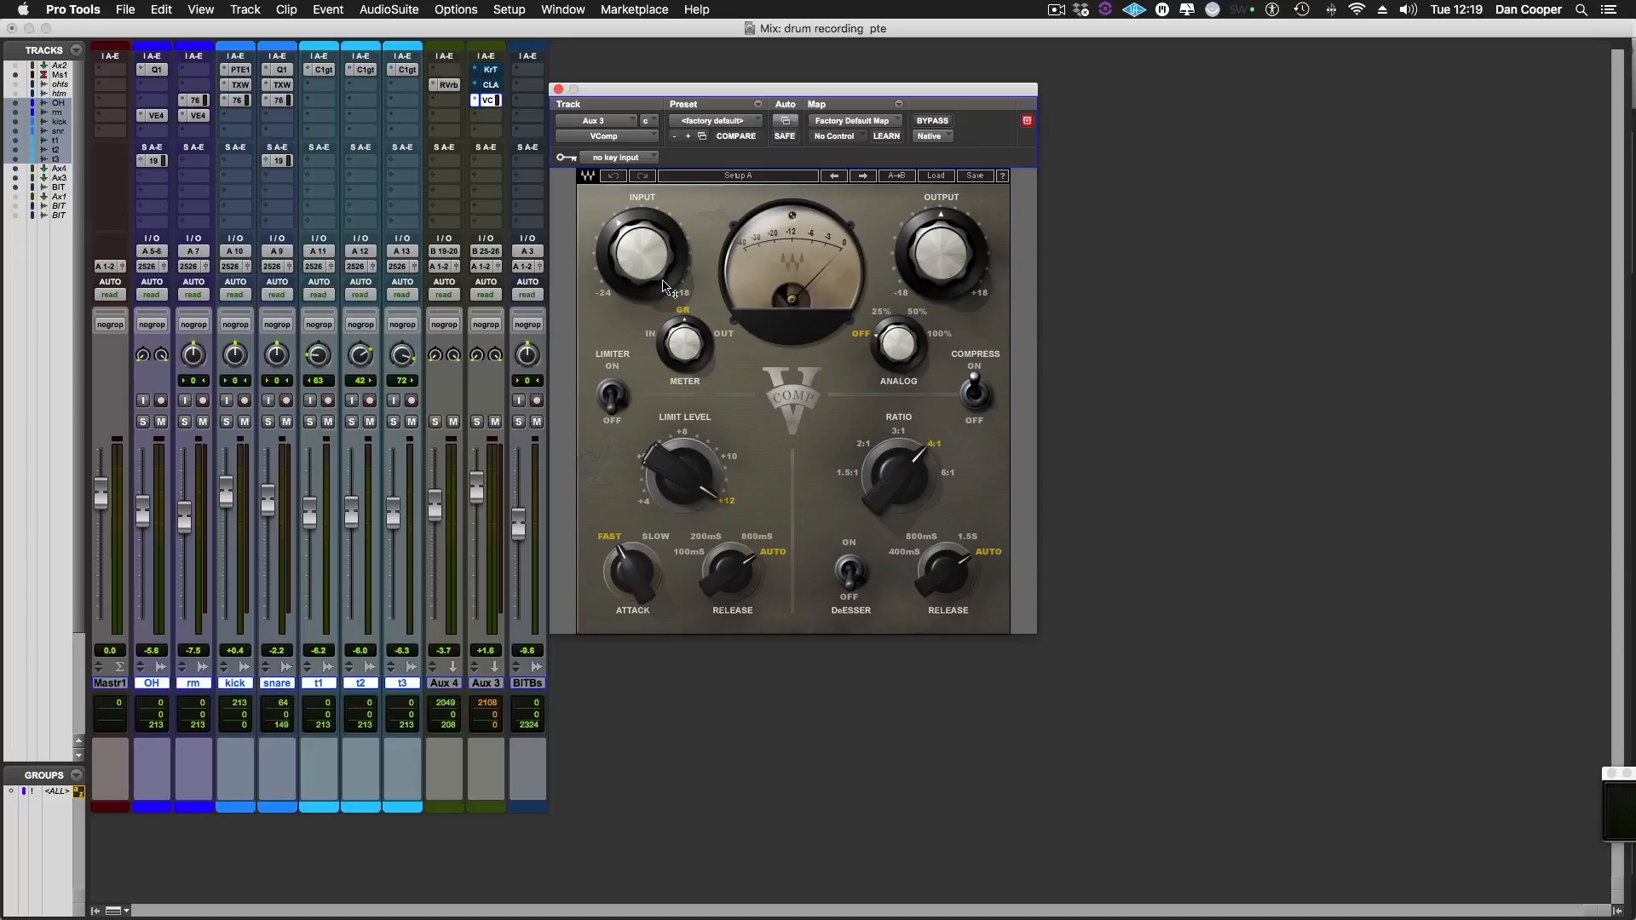
Step: Play the mix, clear the clip indicator on Aux 3 and adjust VComp's output gain
key(space)
click(497, 454)
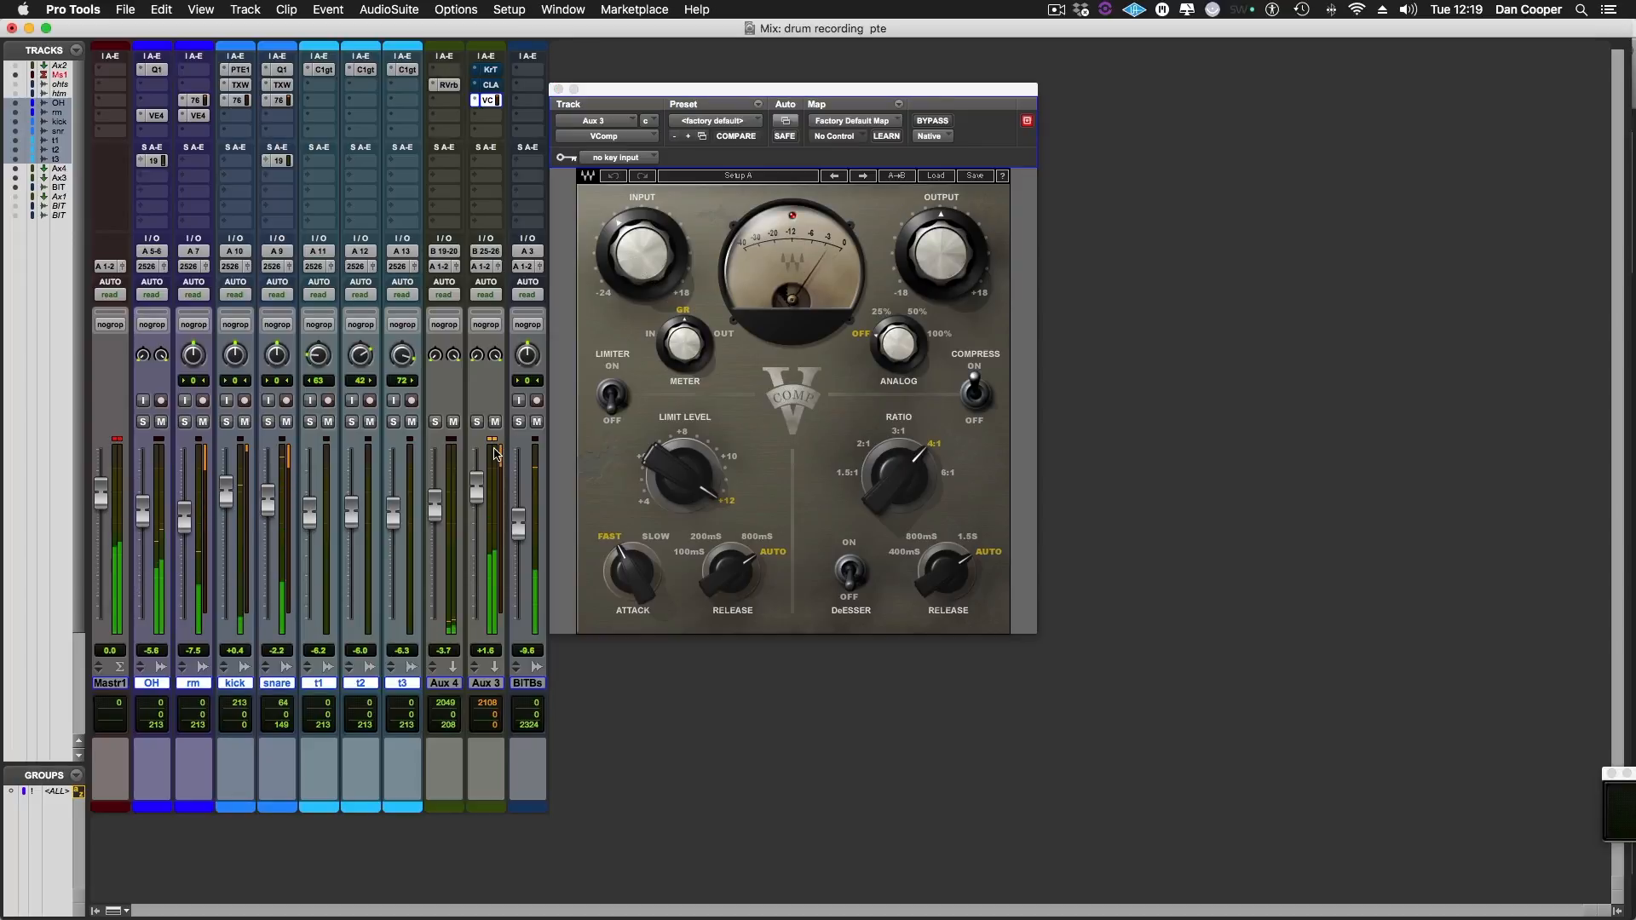
click(900, 211)
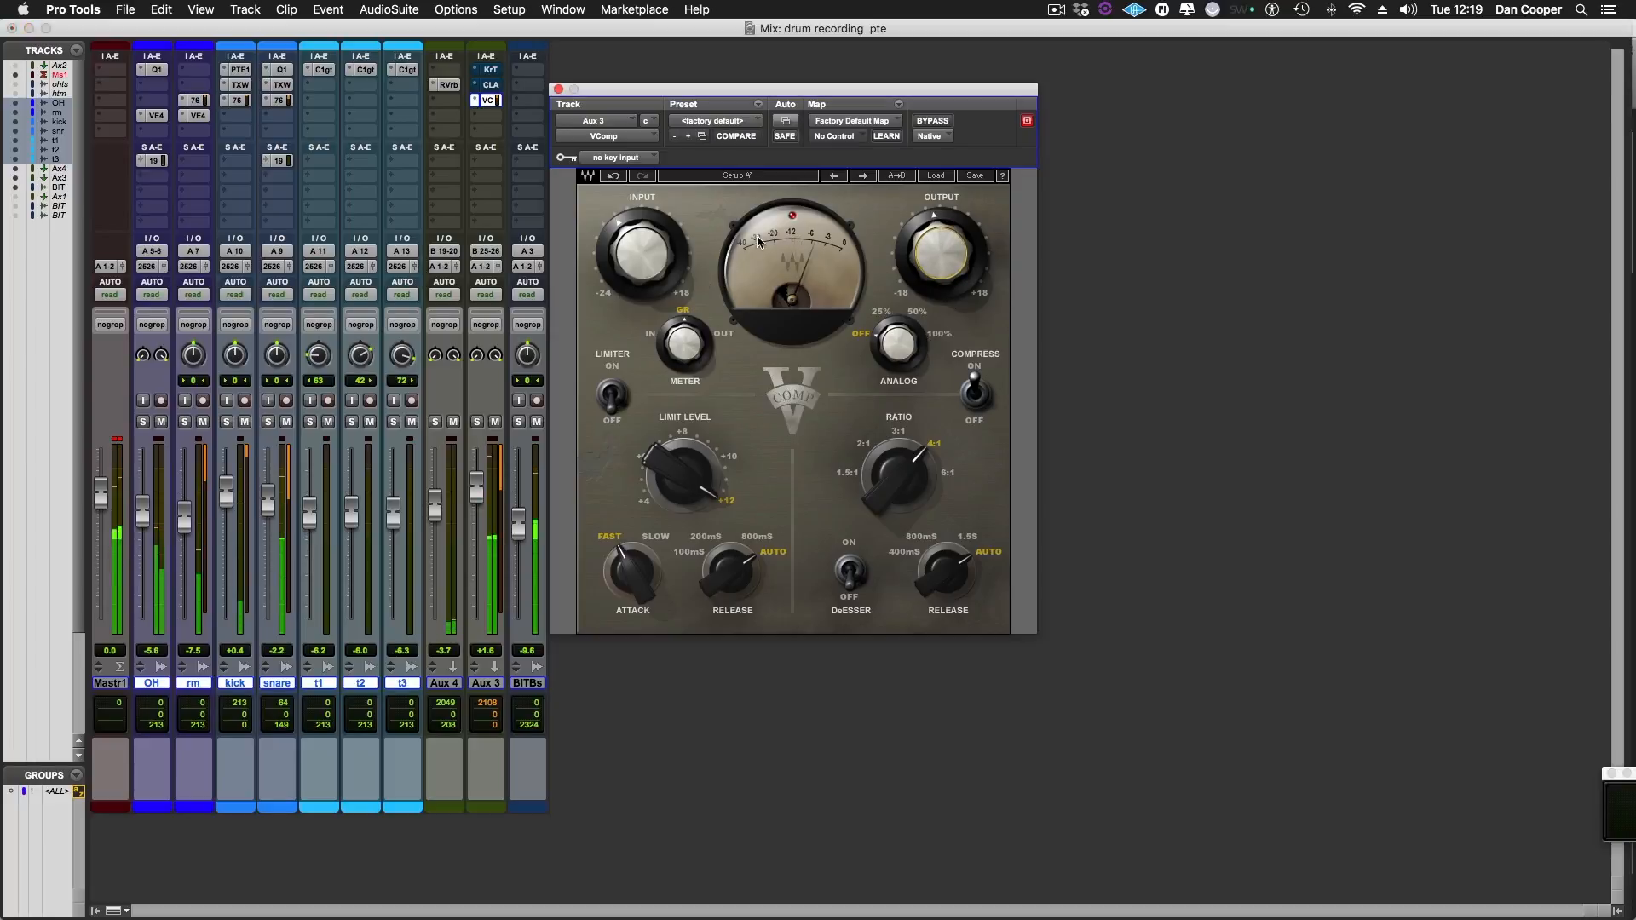
Step: Set VComp's compression ratio to 1.5:1 and restart playback
mouse_move(639, 253)
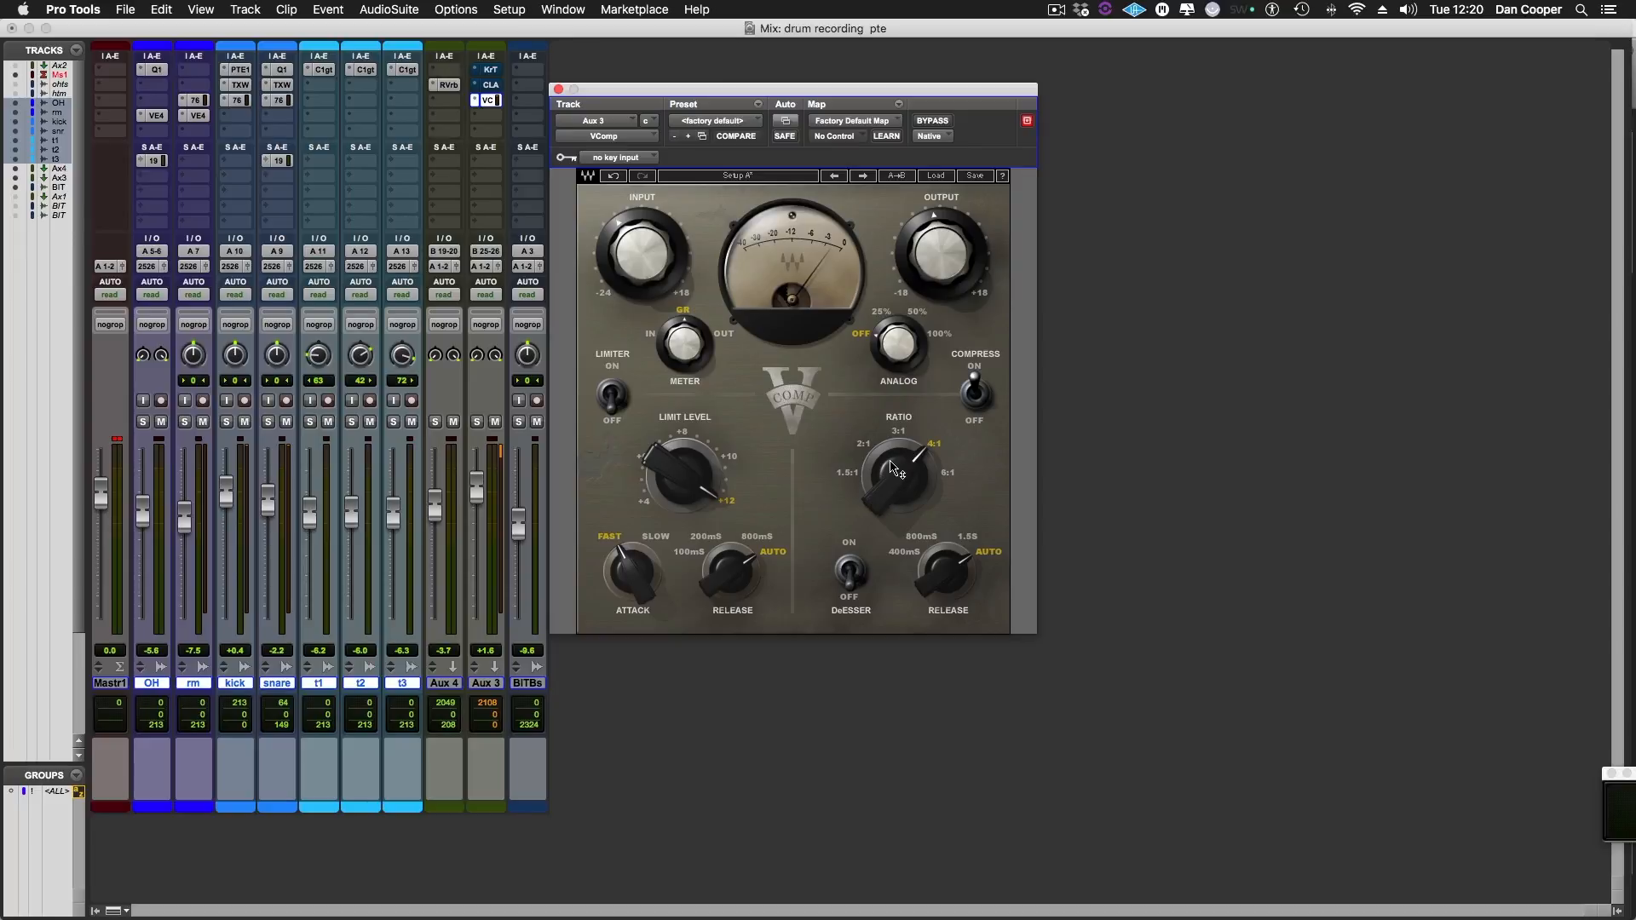
drag(902, 461, 901, 511)
key(space)
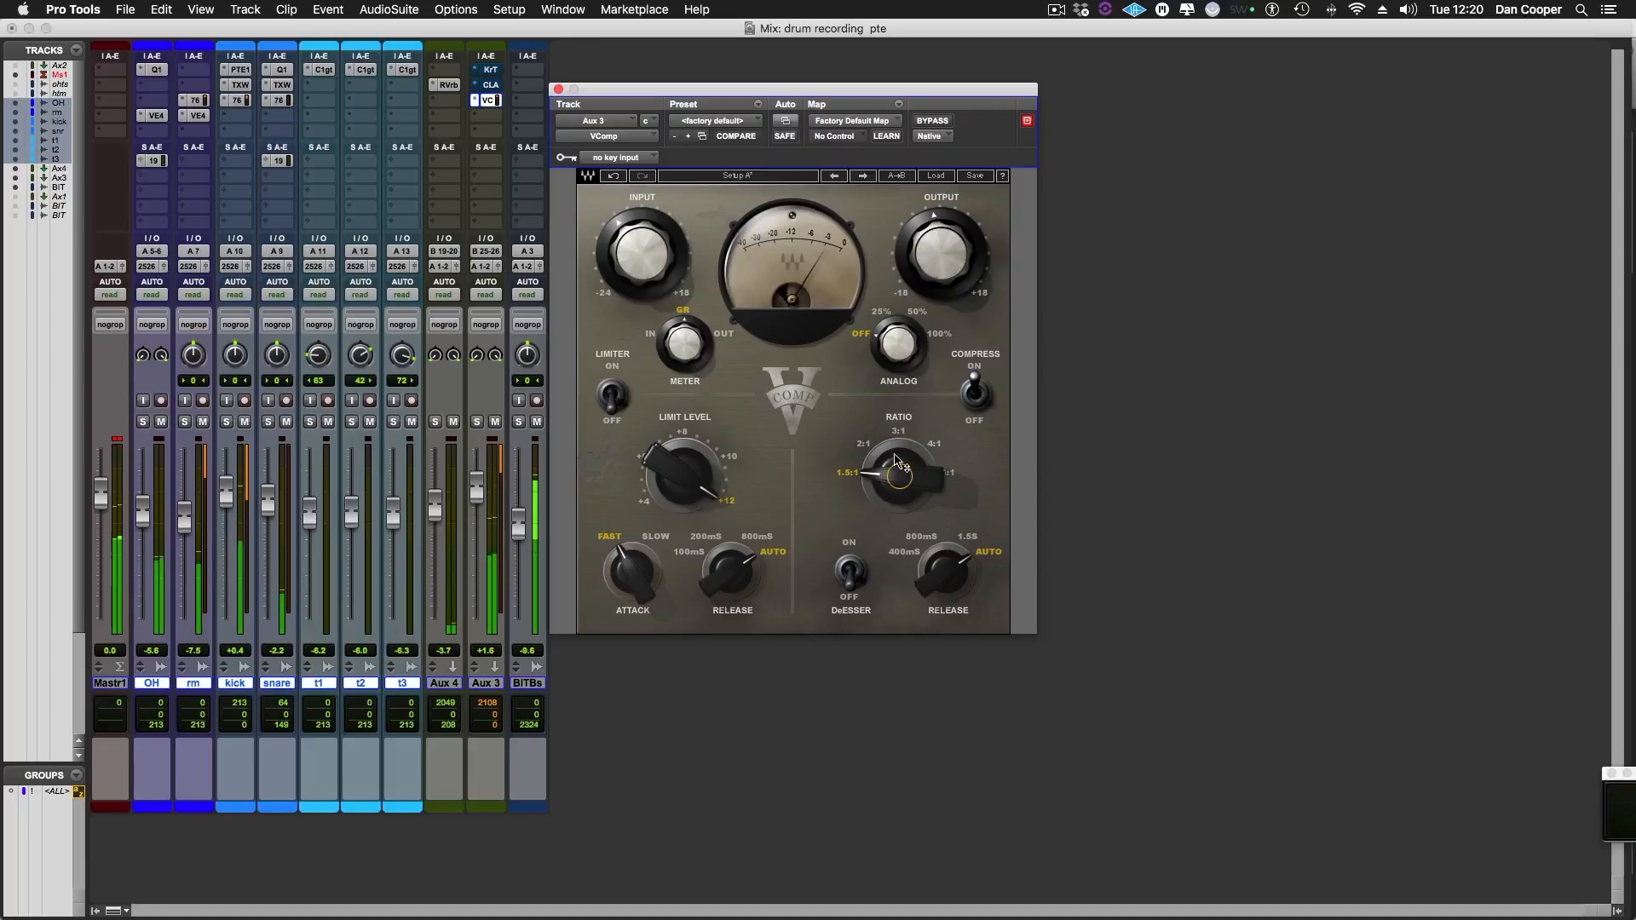
Step: Adjust VComp's input gain and try the limiter switched on
drag(638, 244, 637, 229)
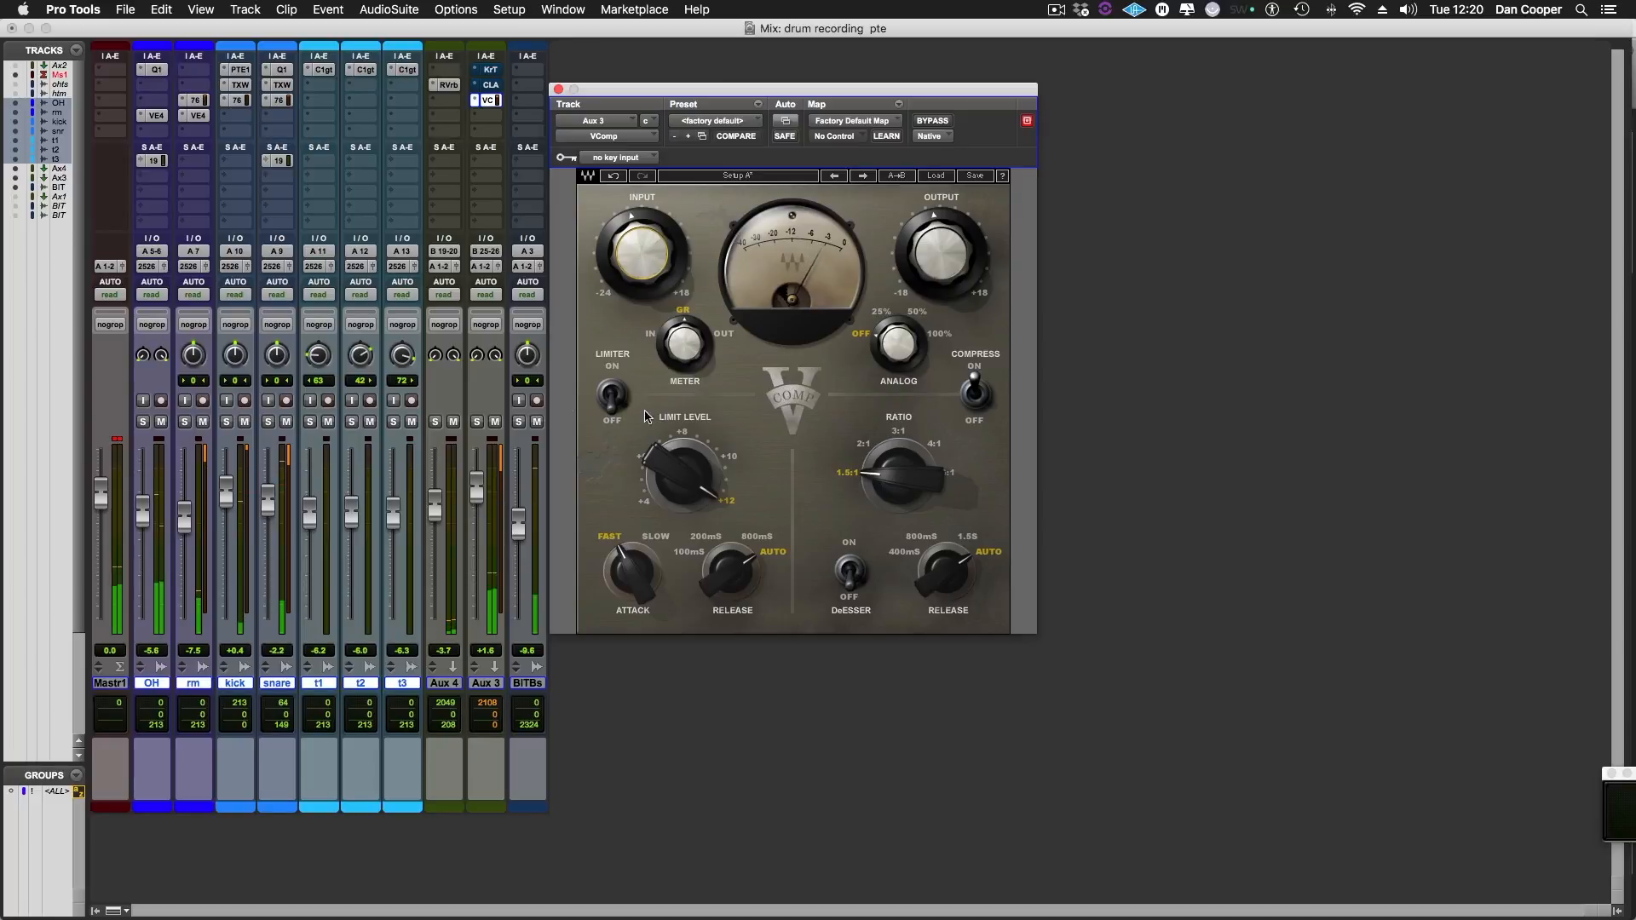
click(611, 394)
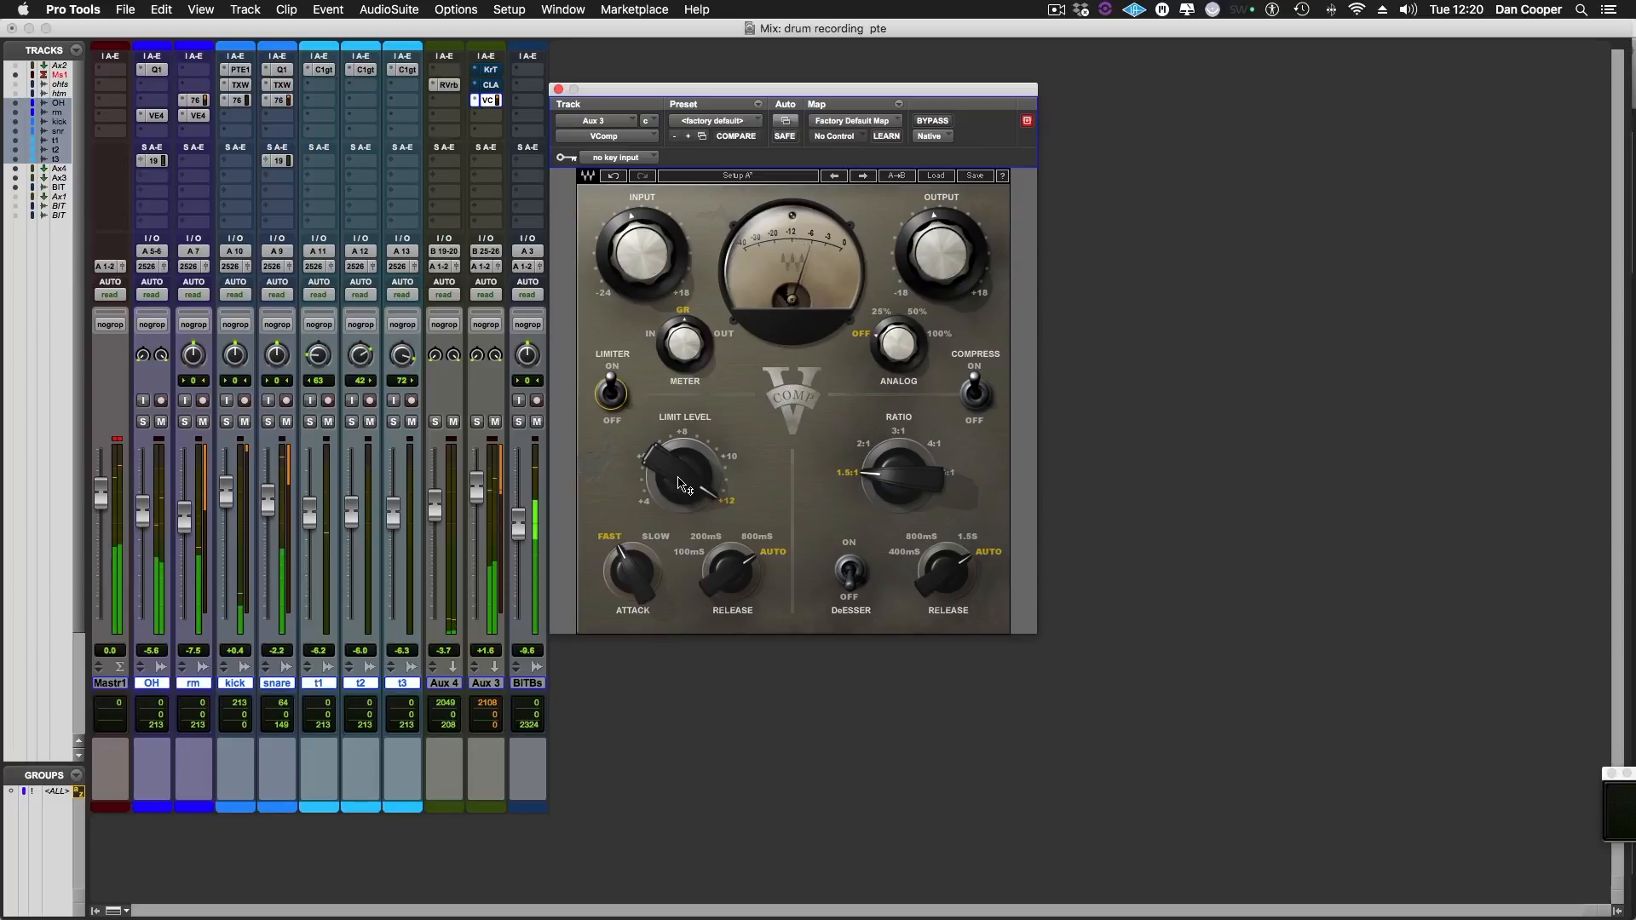
click(611, 399)
click(612, 399)
Step: Set VComp's input gain to about -3.7 dB and compare the compressed sound with the bypassed one
click(653, 269)
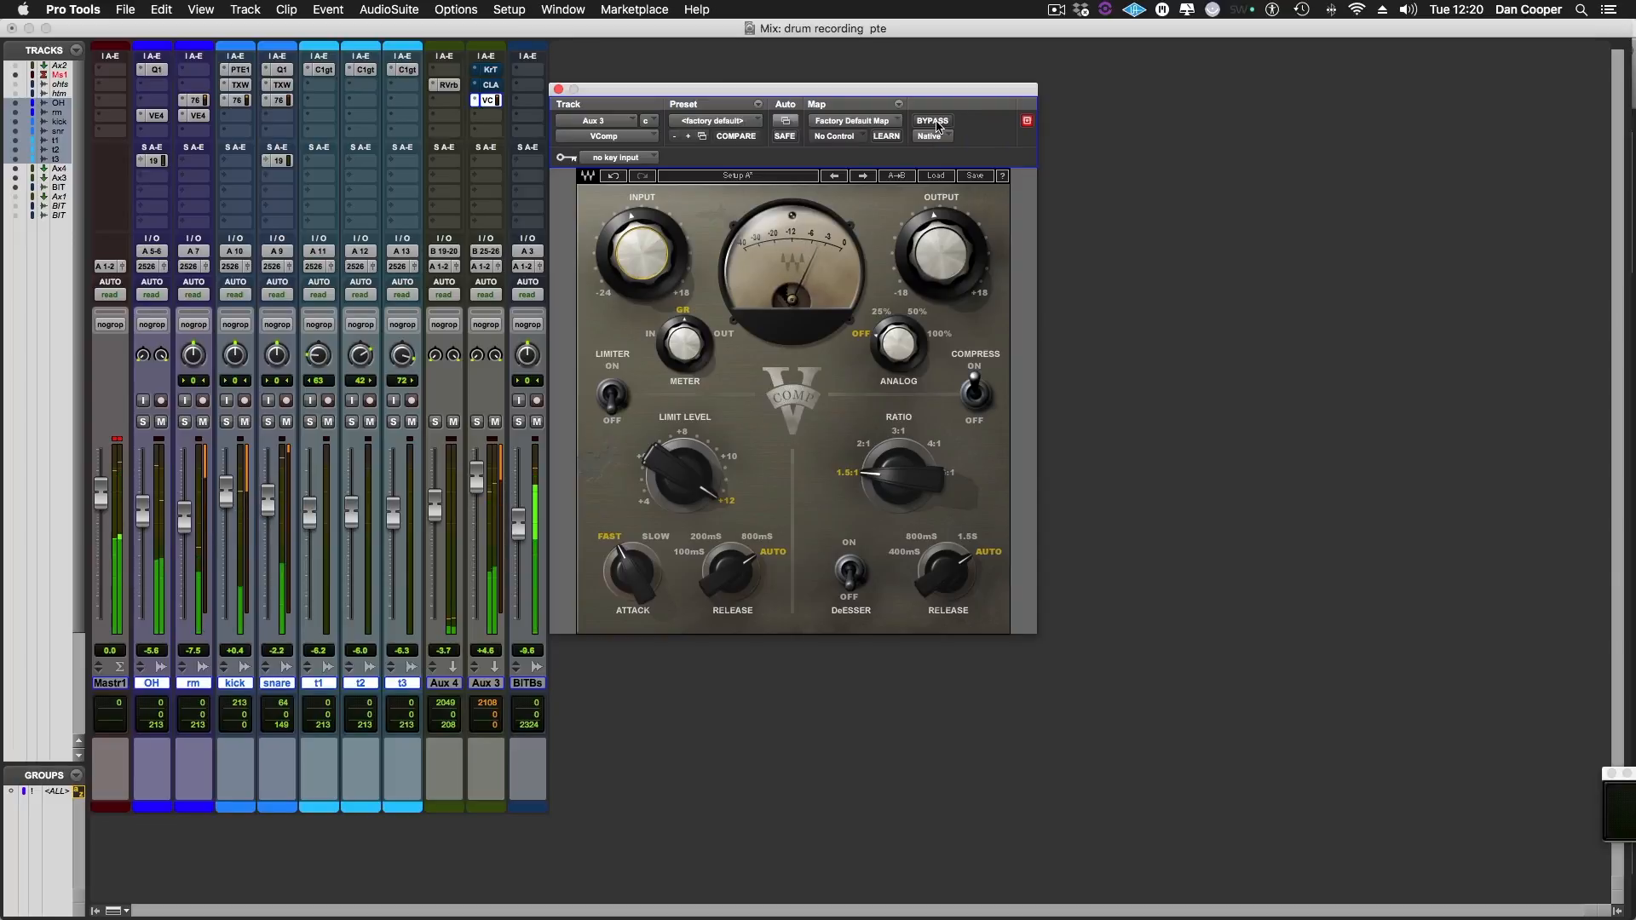
mouse_move(680, 212)
drag(680, 212, 632, 241)
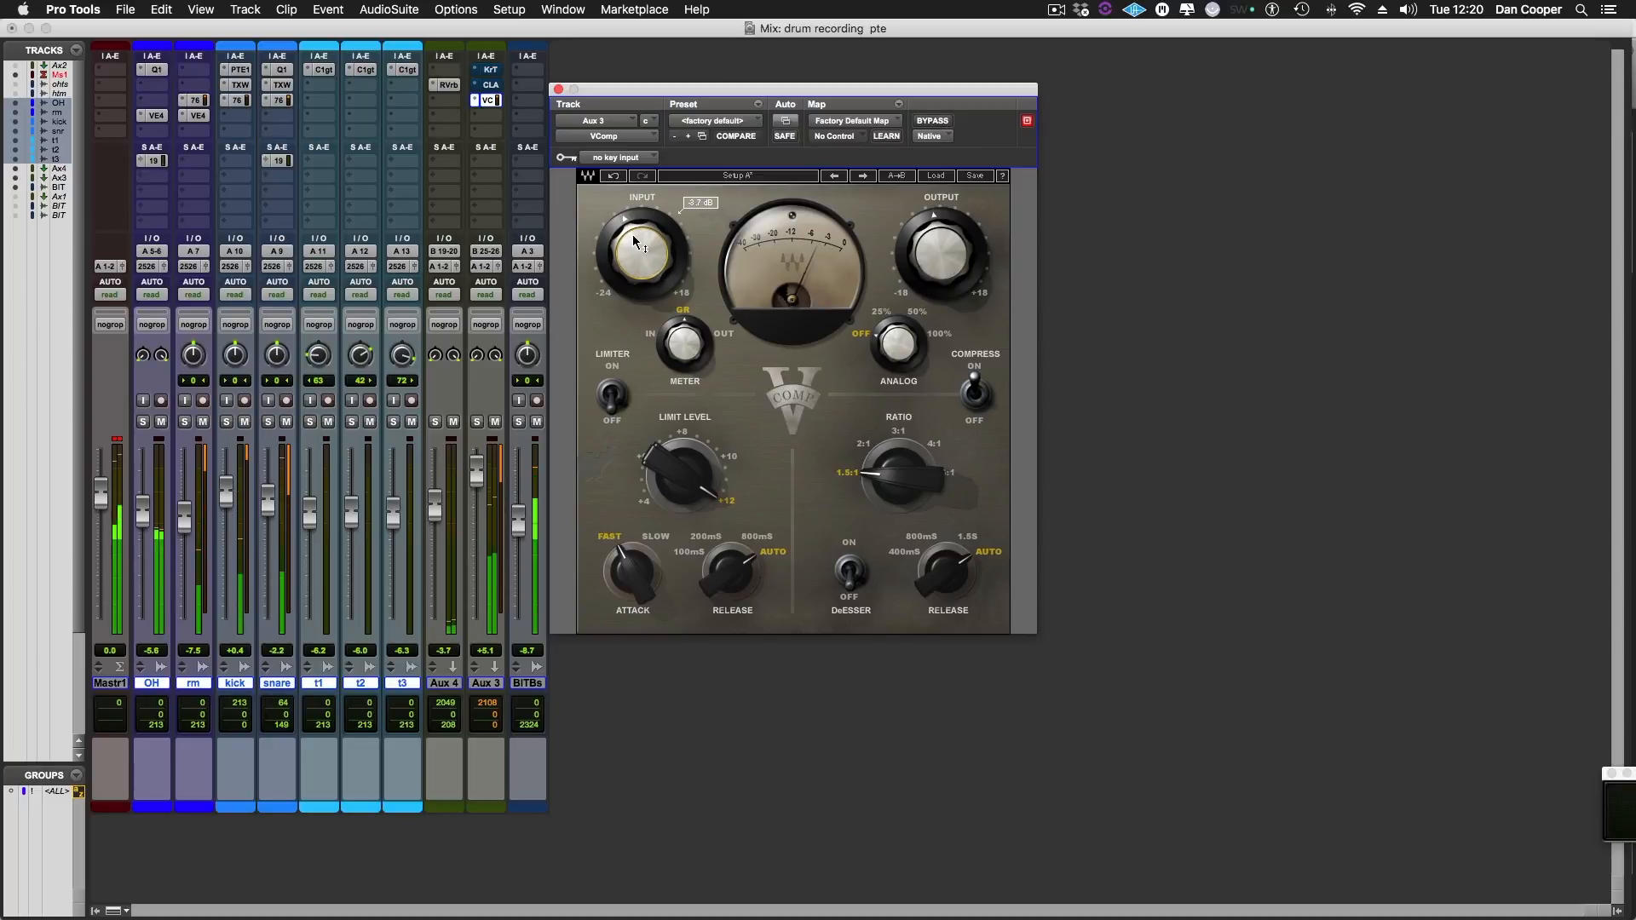
click(931, 121)
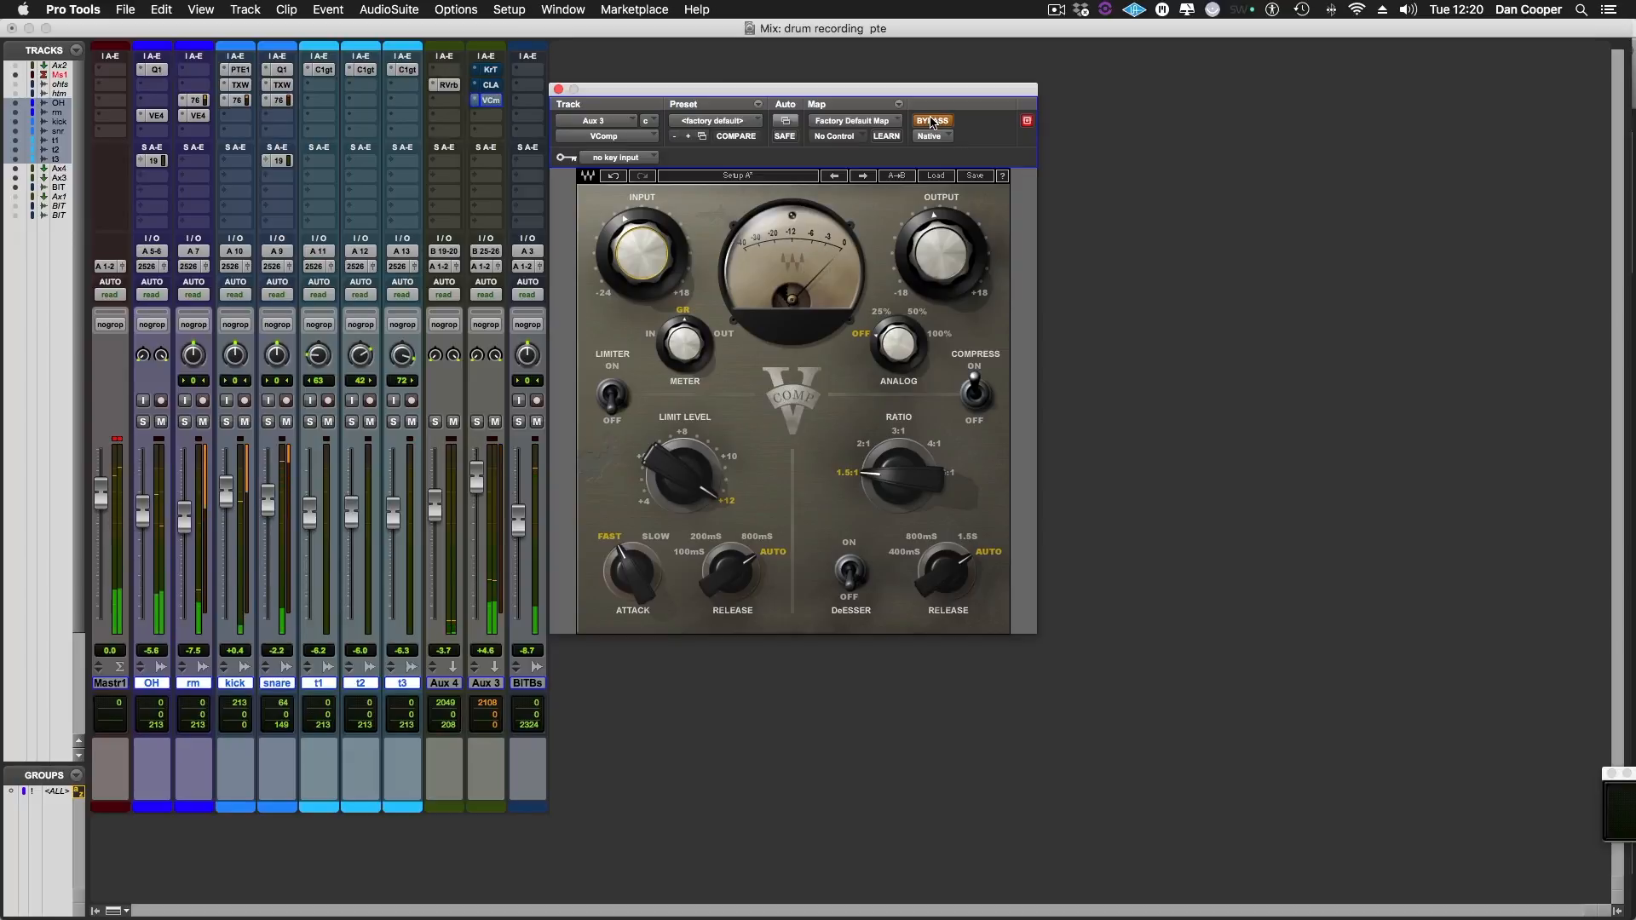
click(932, 121)
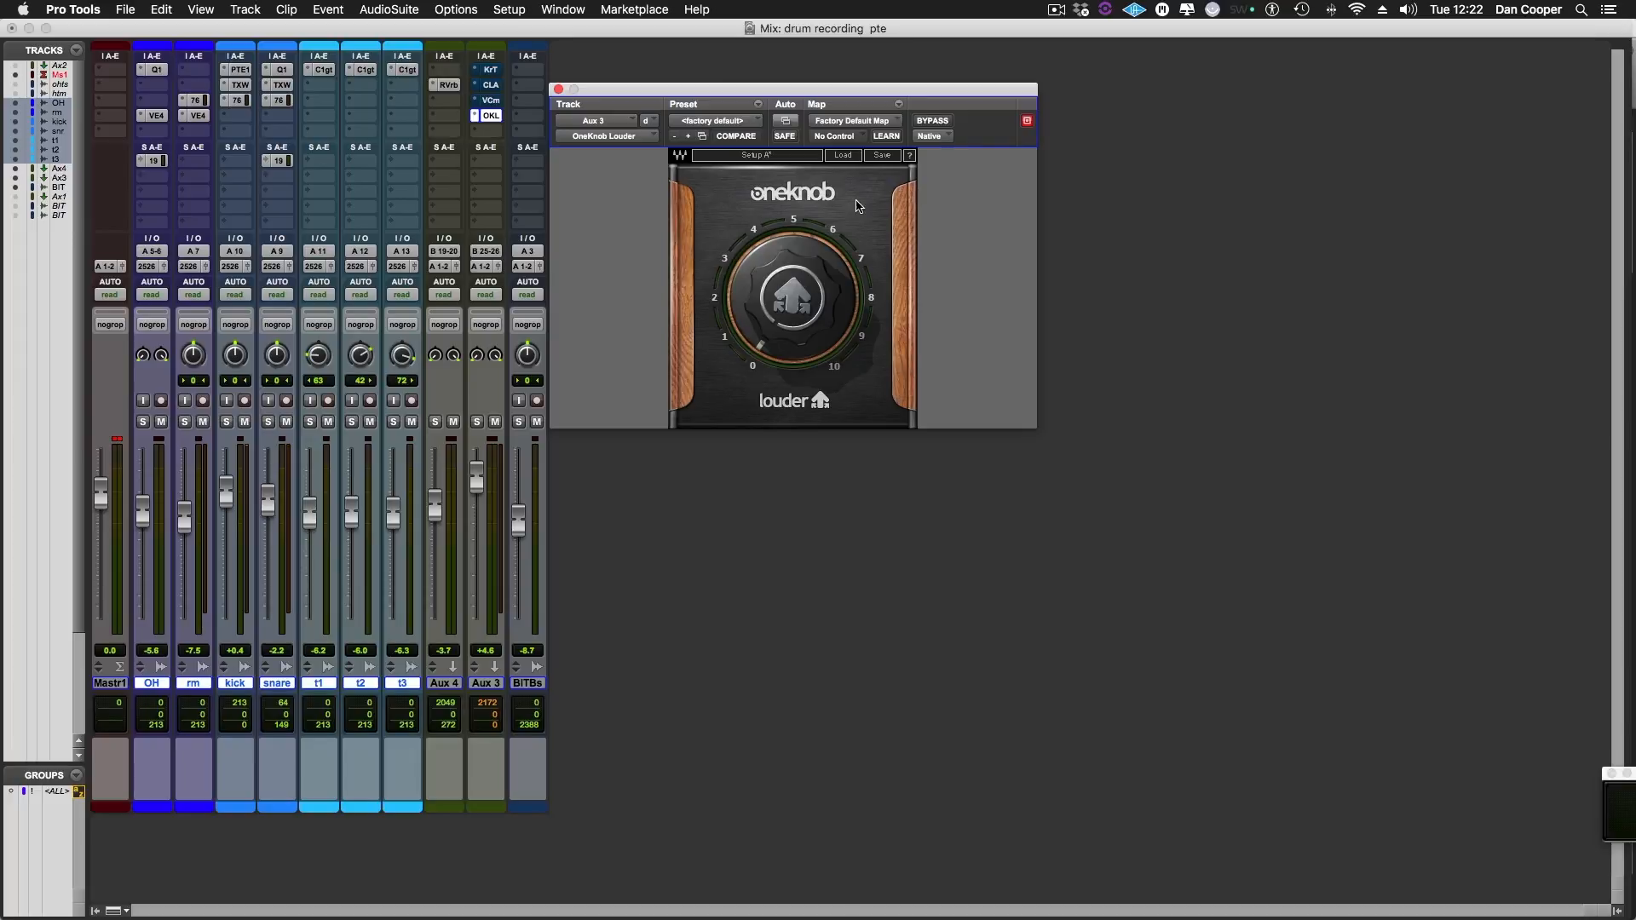
Step: Turn up the OneKnob Louder on Aux 3 in small moves during playback until it reaches 2.5
mouse_move(799, 322)
drag(799, 322, 799, 281)
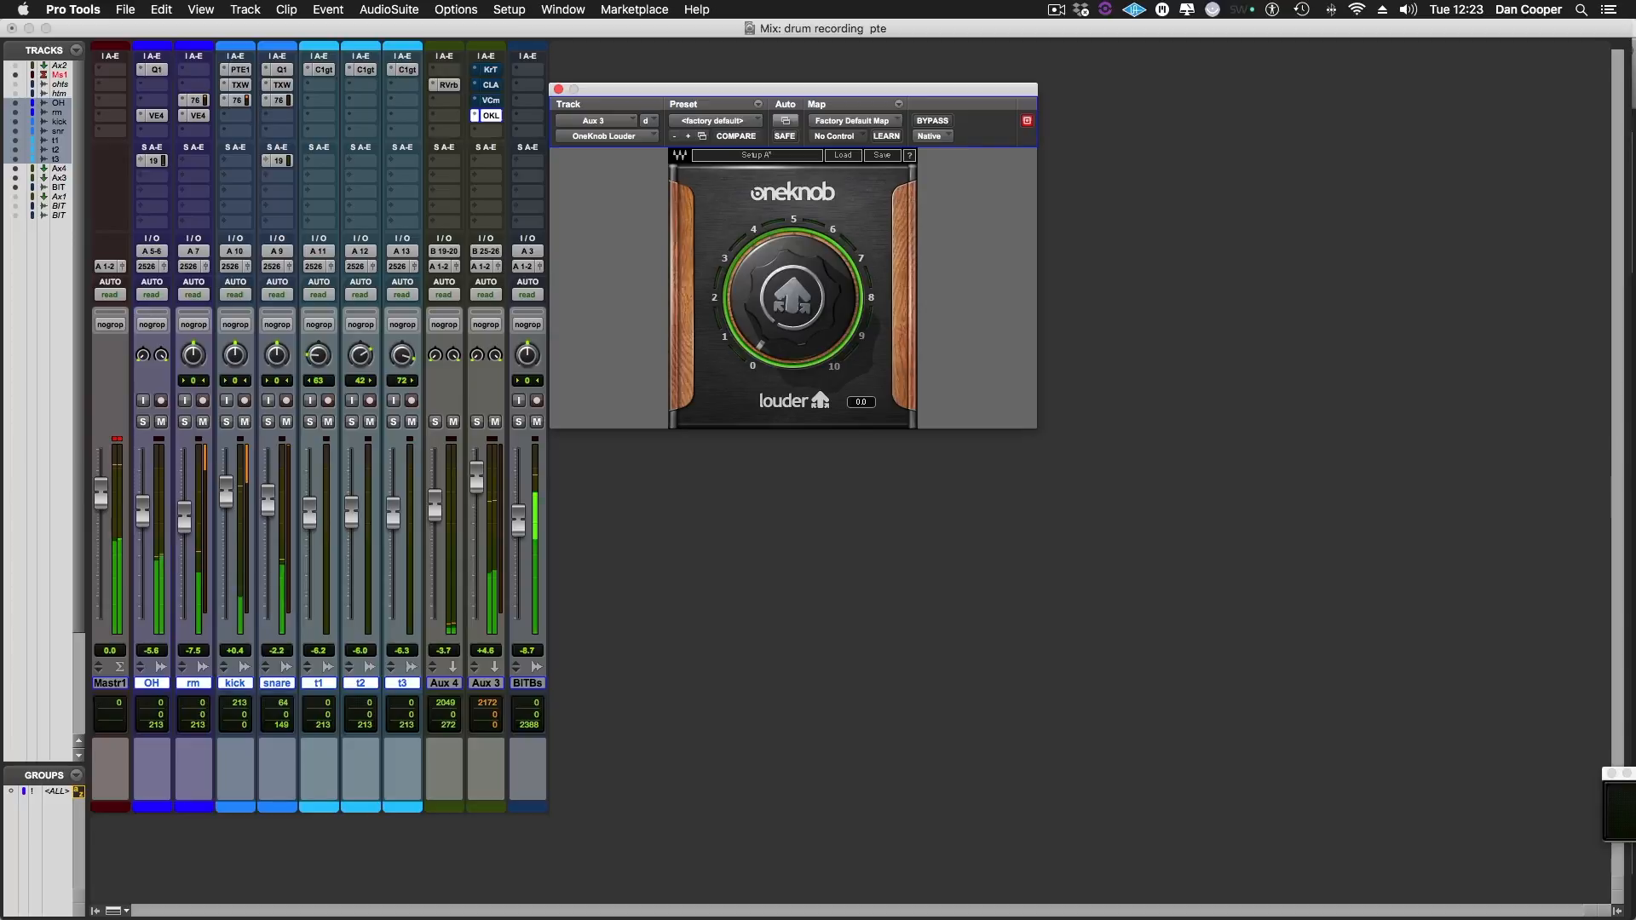
drag(798, 321, 799, 309)
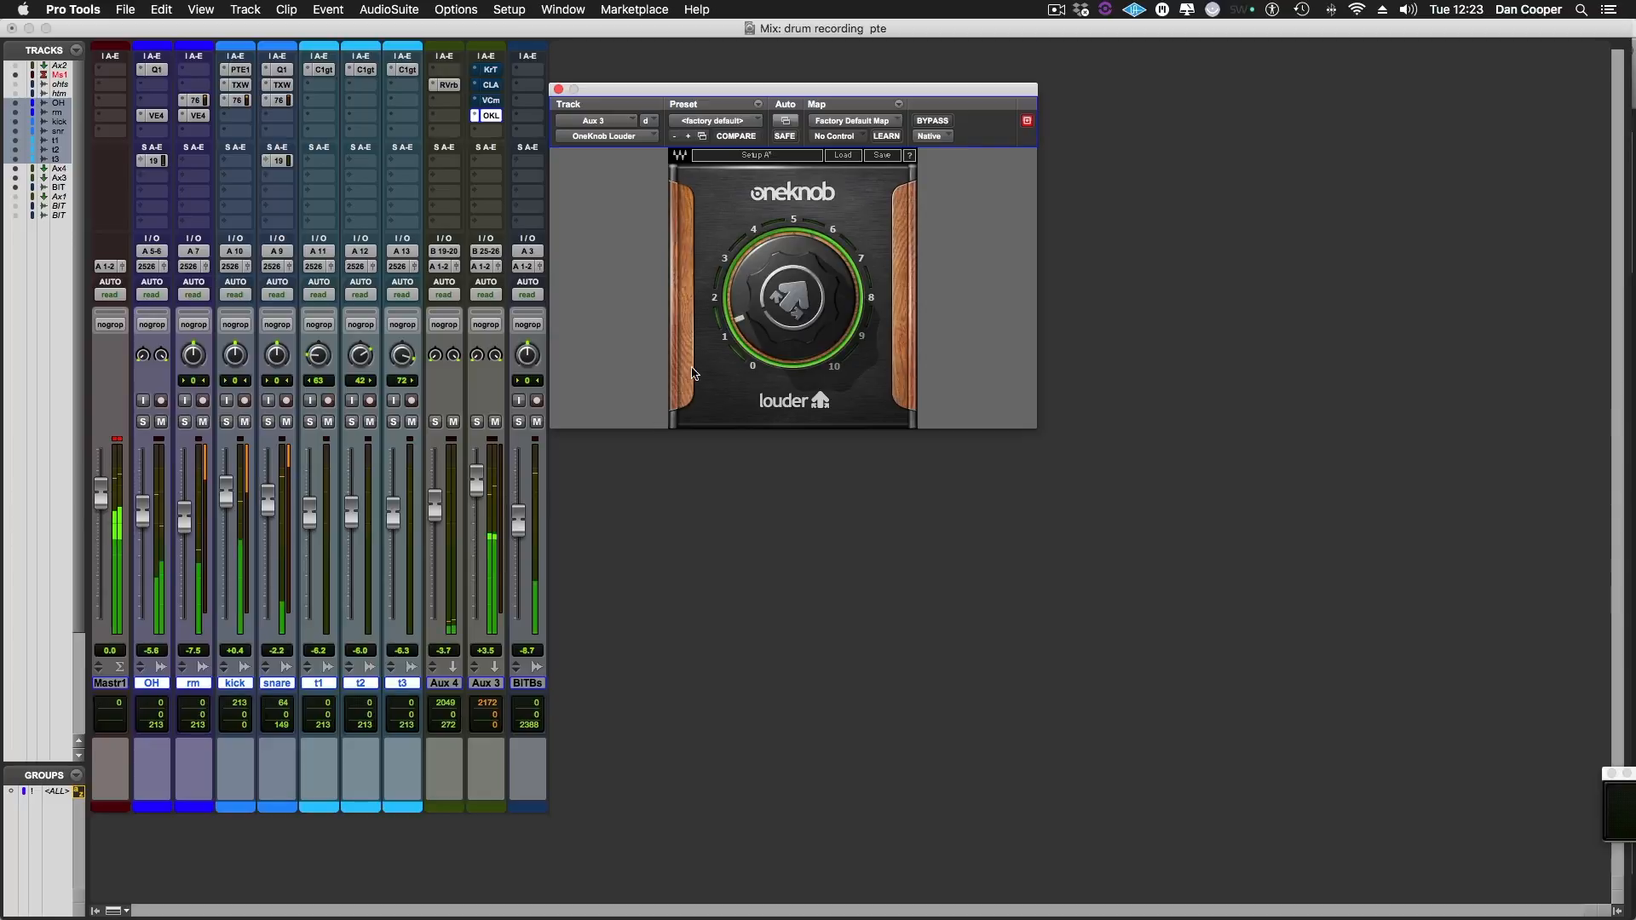
drag(793, 315, 779, 316)
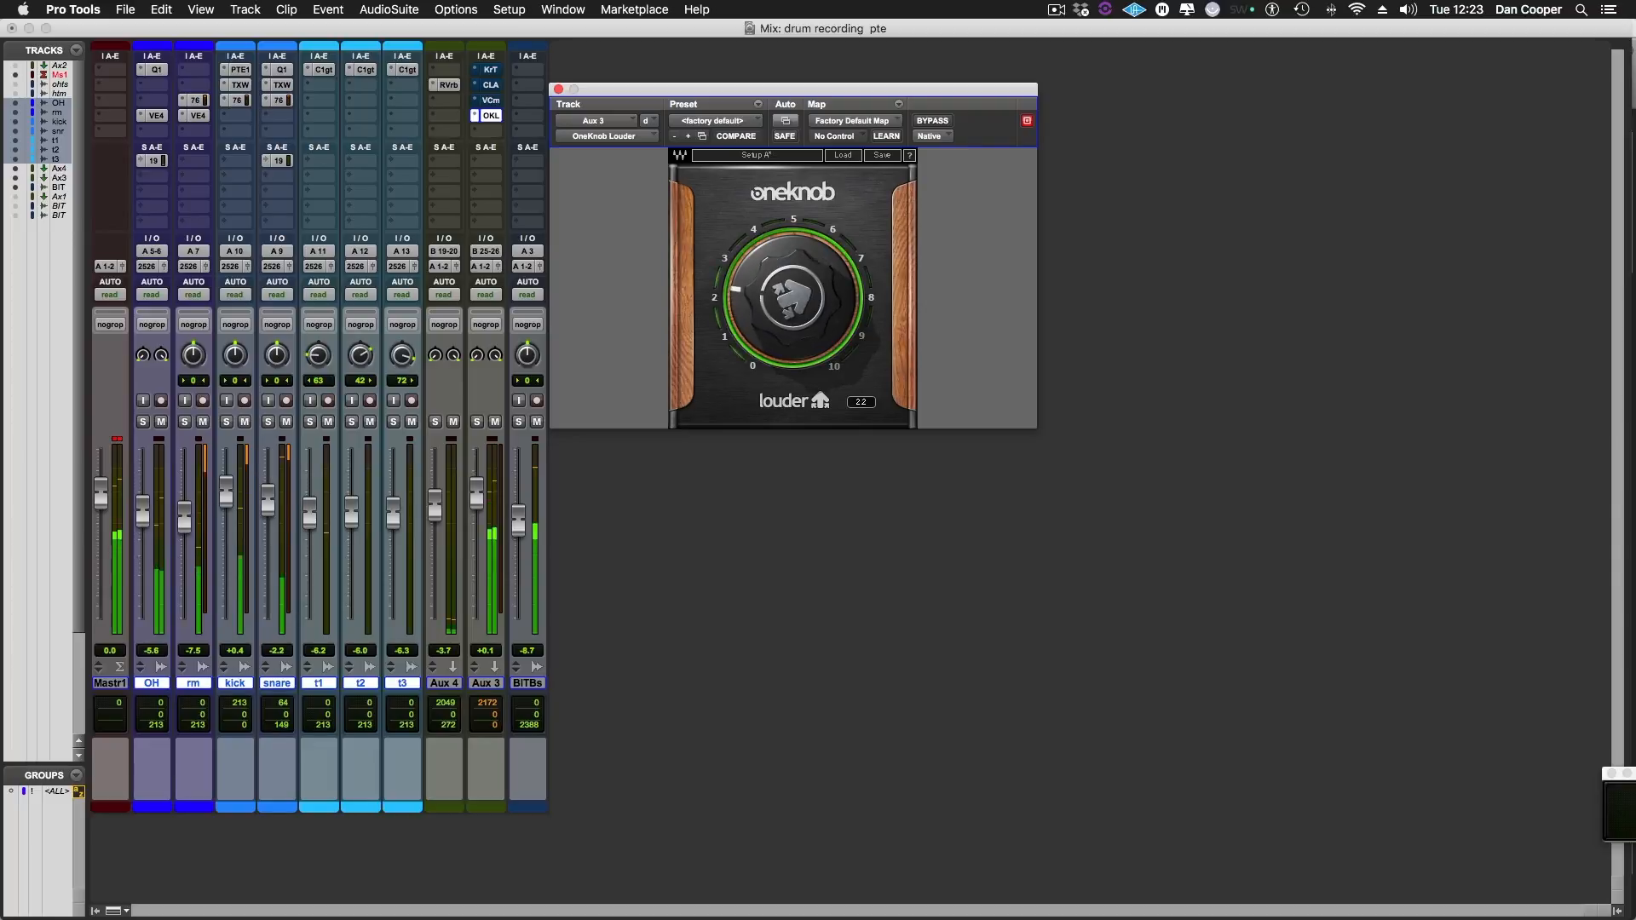
drag(785, 332, 786, 328)
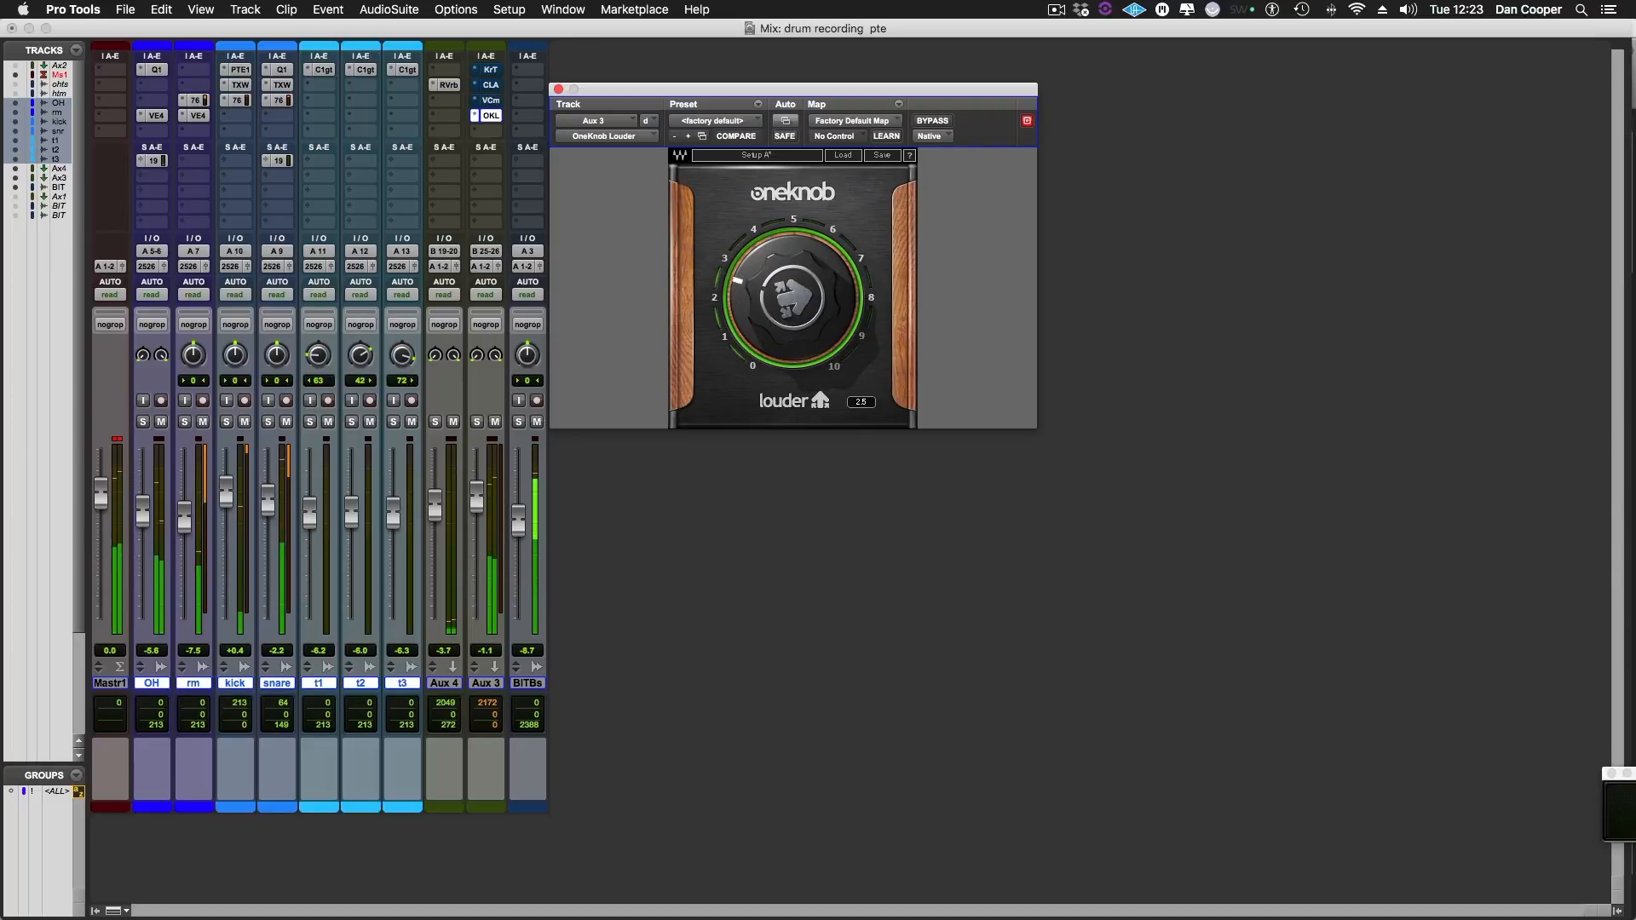
mouse_move(786, 327)
mouse_down()
mouse_move(748, 305)
mouse_move(748, 223)
mouse_move(761, 328)
mouse_up()
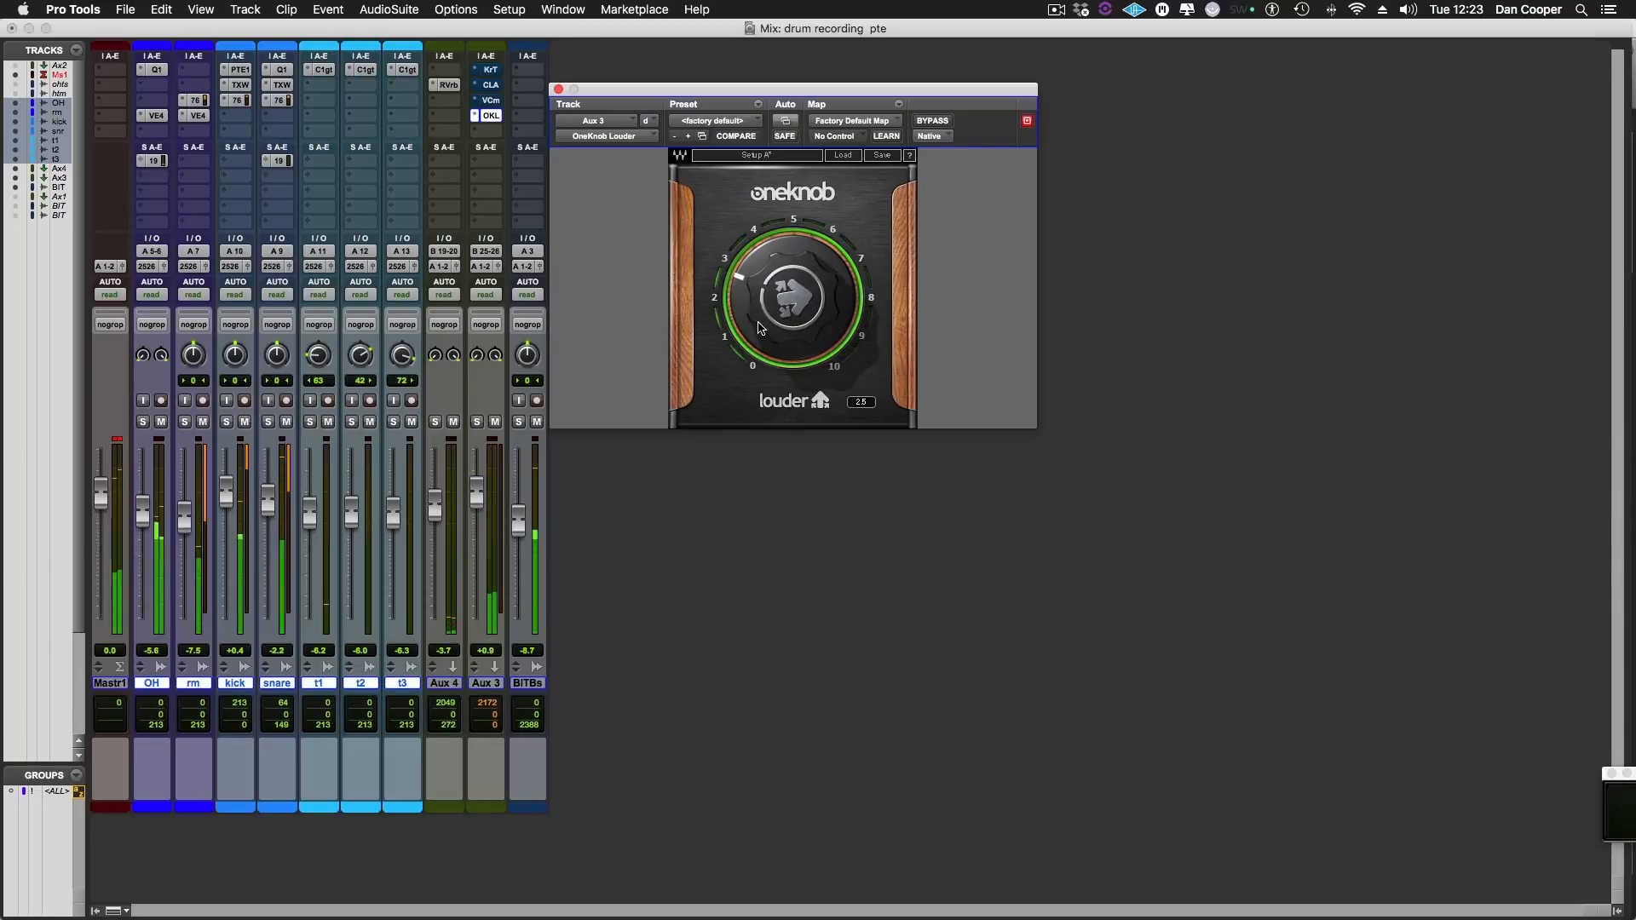